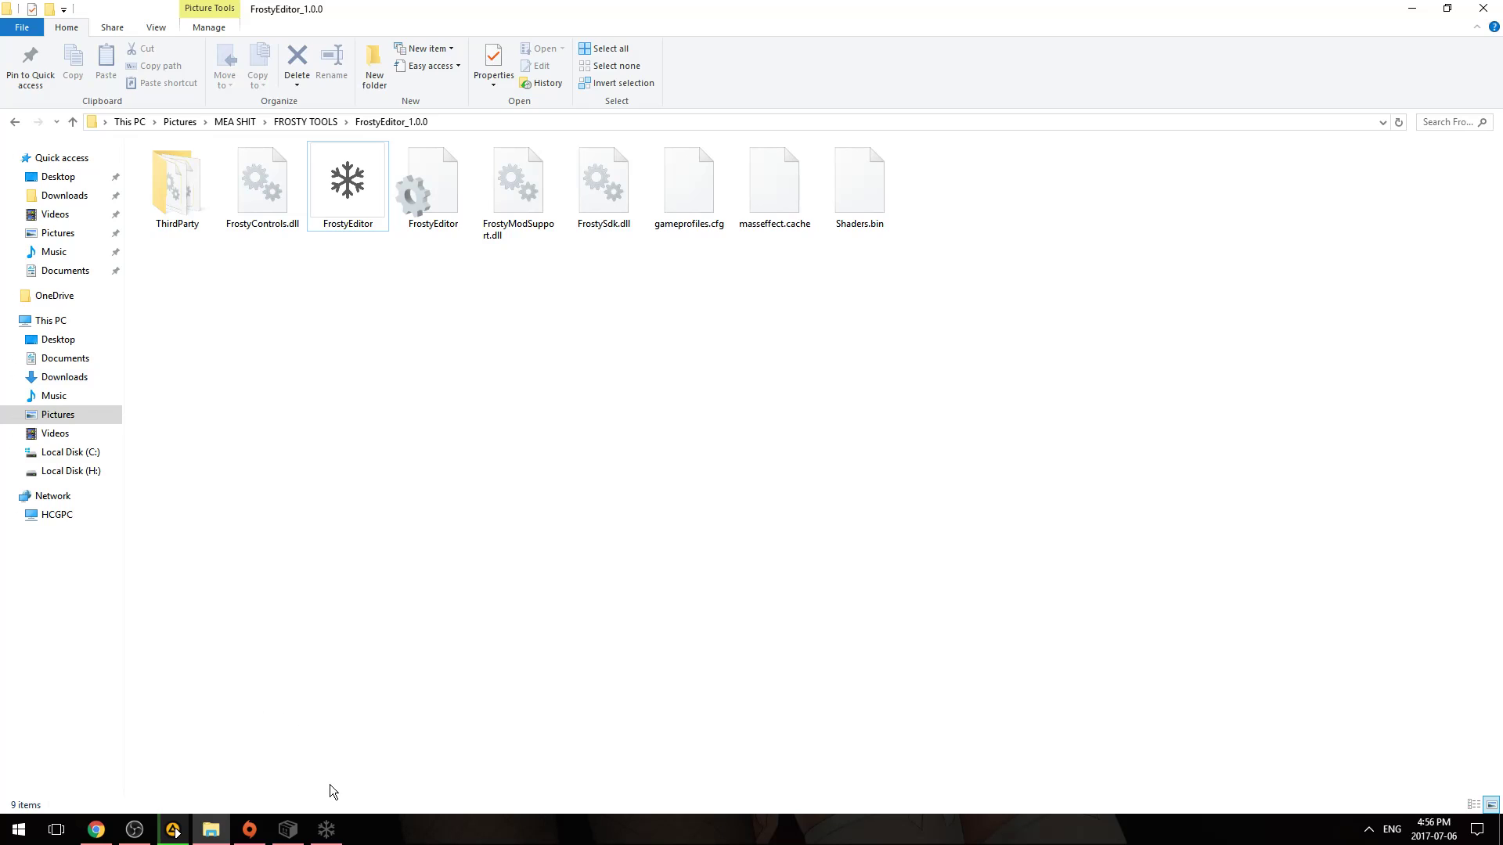
- Switch to Frosty Editor and open the exceldataimports folder inside game to list its assets
{"action": "left_click", "coordinate": [329, 836]}
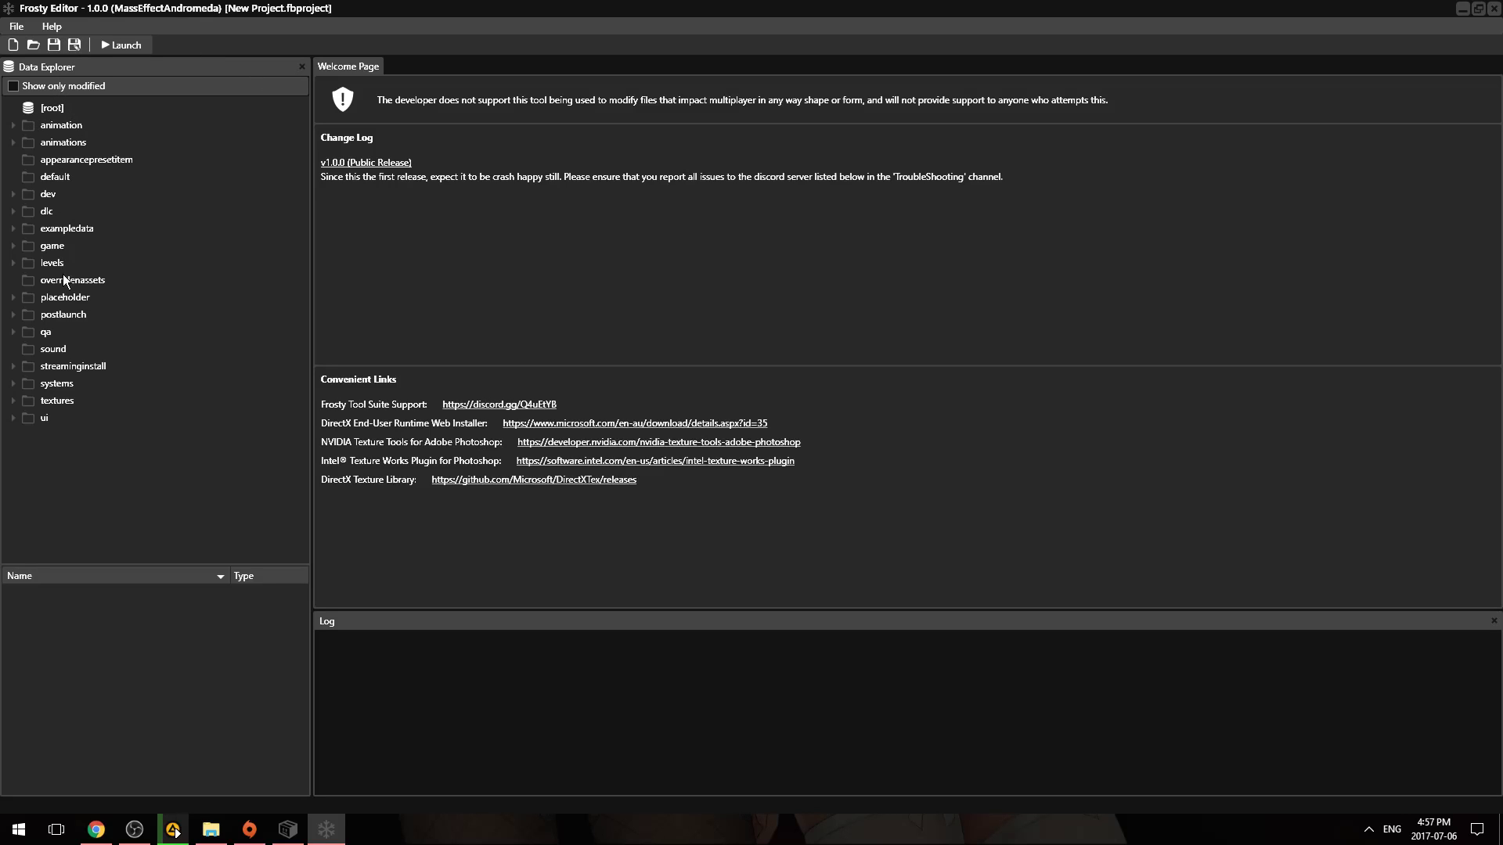
{"action": "left_click", "coordinate": [12, 245]}
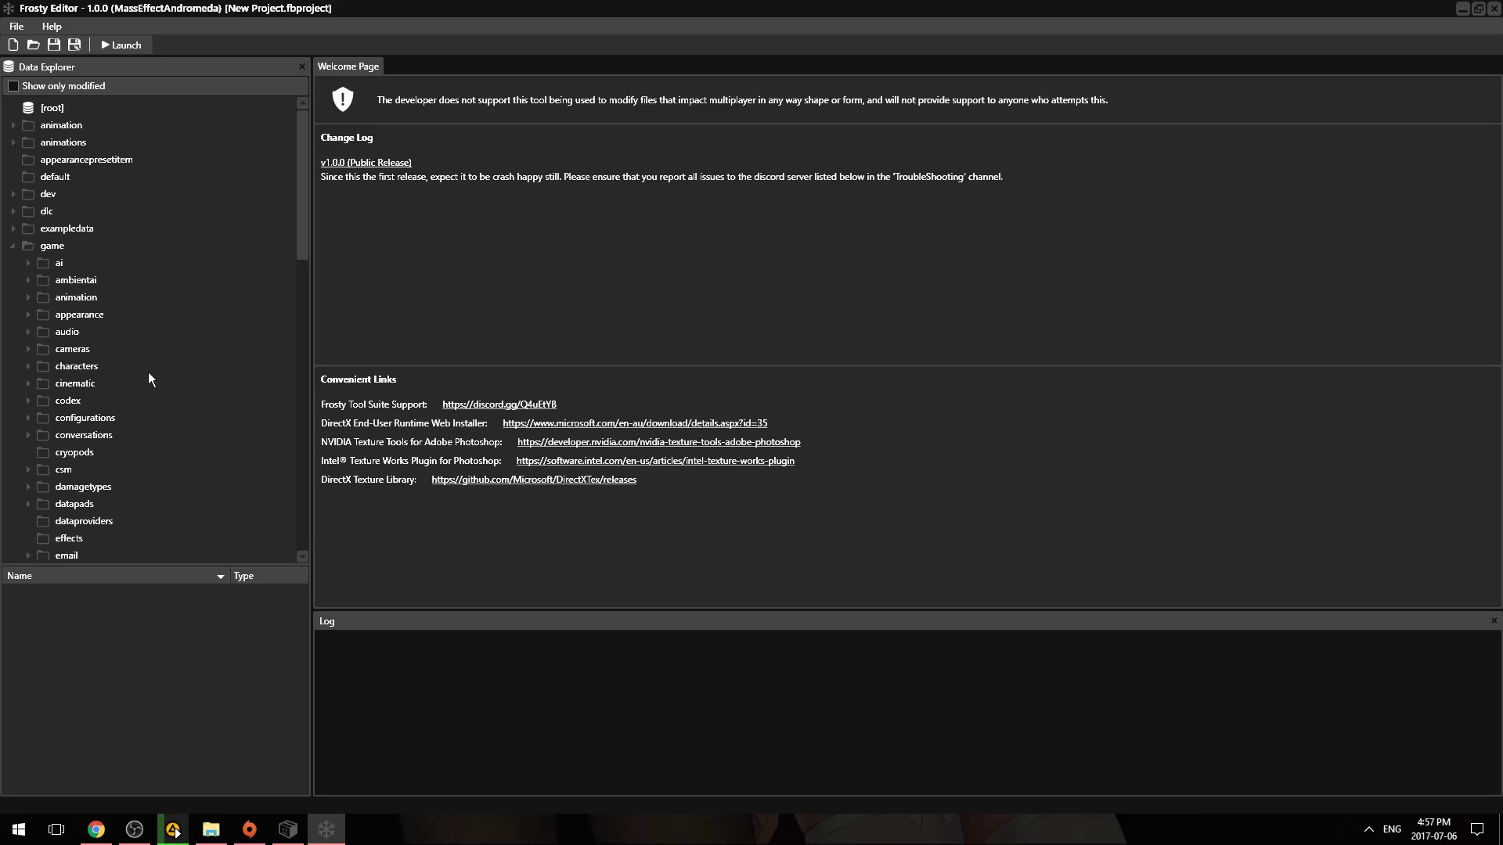
{"action": "scroll", "coordinate": [148, 370], "scroll_direction": "down", "scroll_amount": 2}
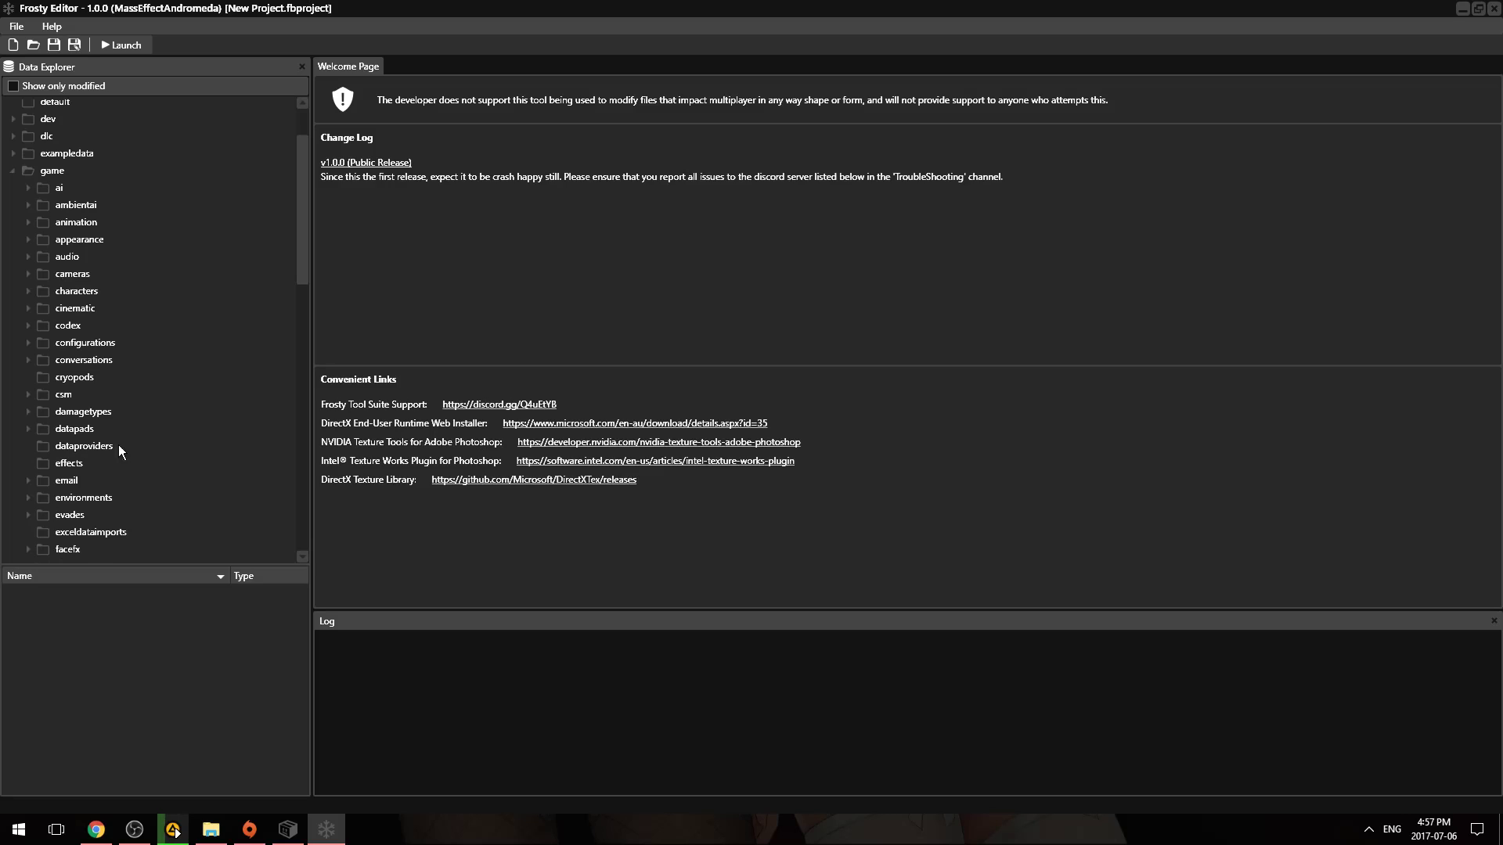
{"action": "left_click", "coordinate": [94, 532]}
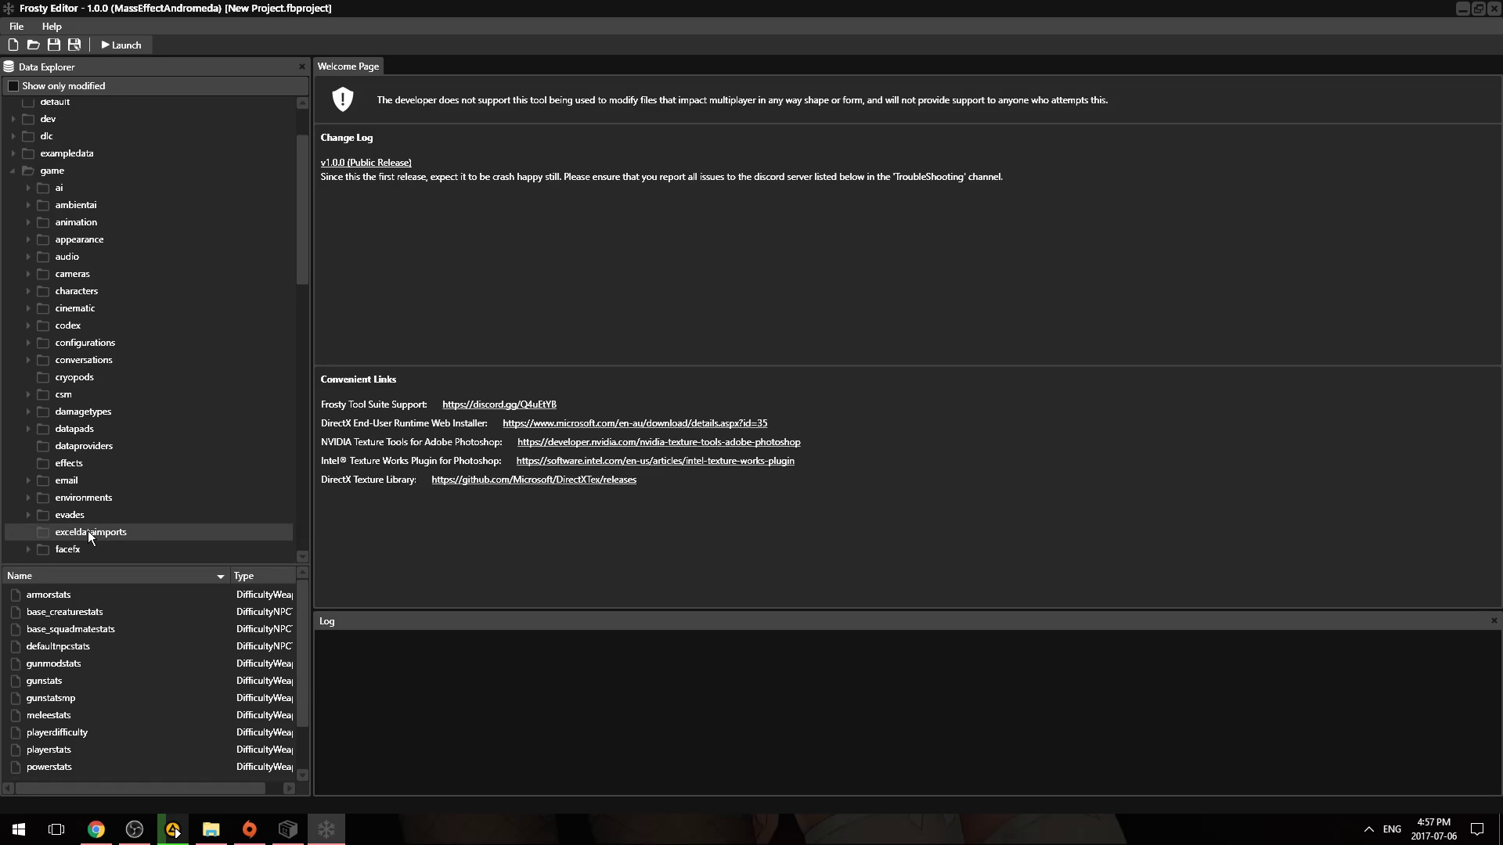
{"action": "scroll", "coordinate": [78, 614], "scroll_direction": "down", "scroll_amount": 3}
{"action": "scroll", "coordinate": [78, 614], "scroll_direction": "up", "scroll_amount": 3}
- Open the gunstats asset from exceldataimports and expand its WeaponTable
{"action": "left_click", "coordinate": [80, 683]}
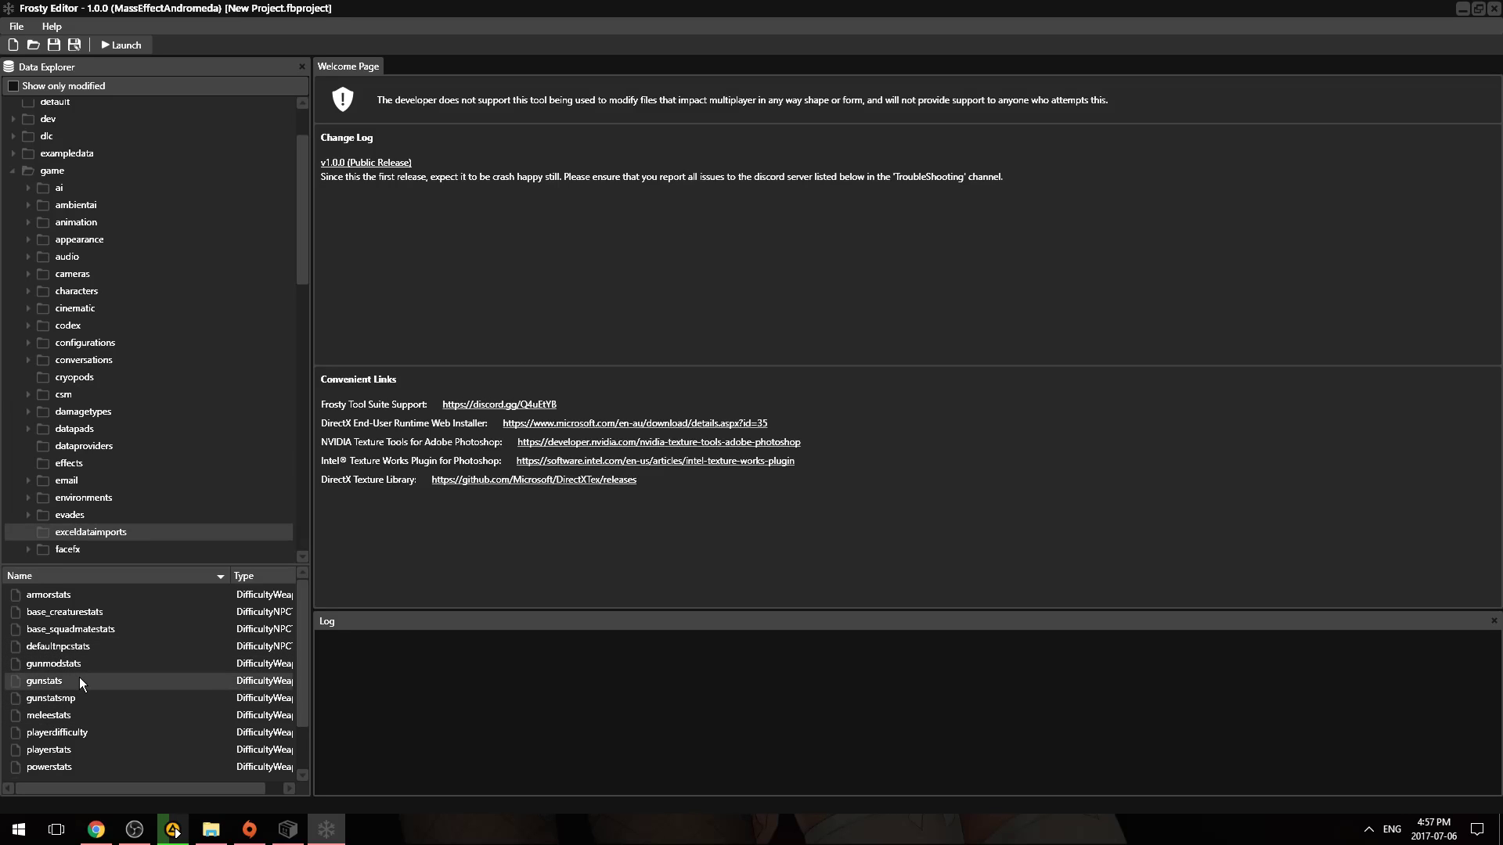
{"action": "left_click", "coordinate": [77, 698]}
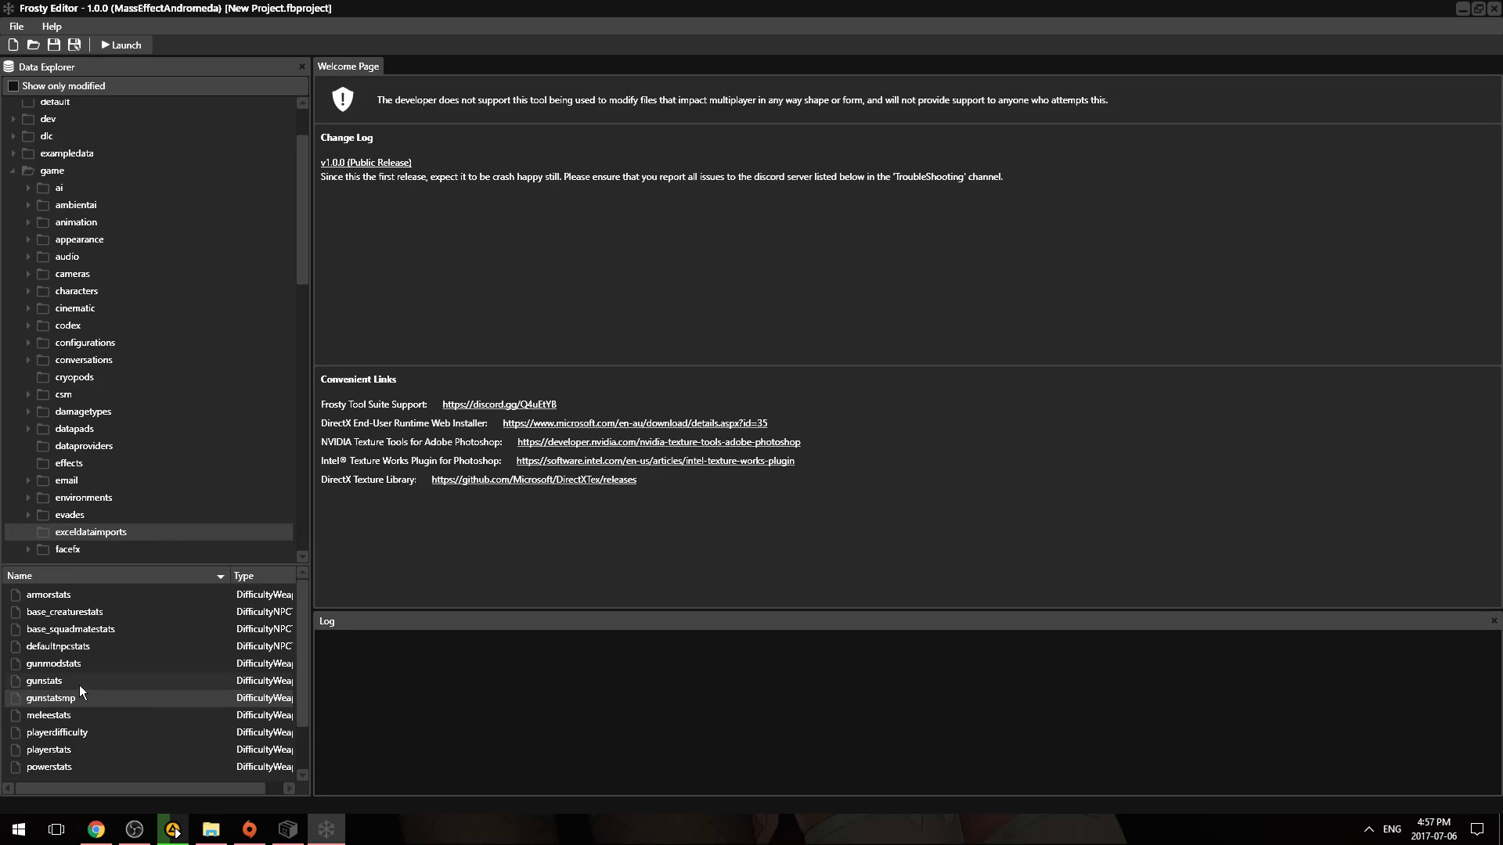
{"action": "left_click", "coordinate": [73, 685]}
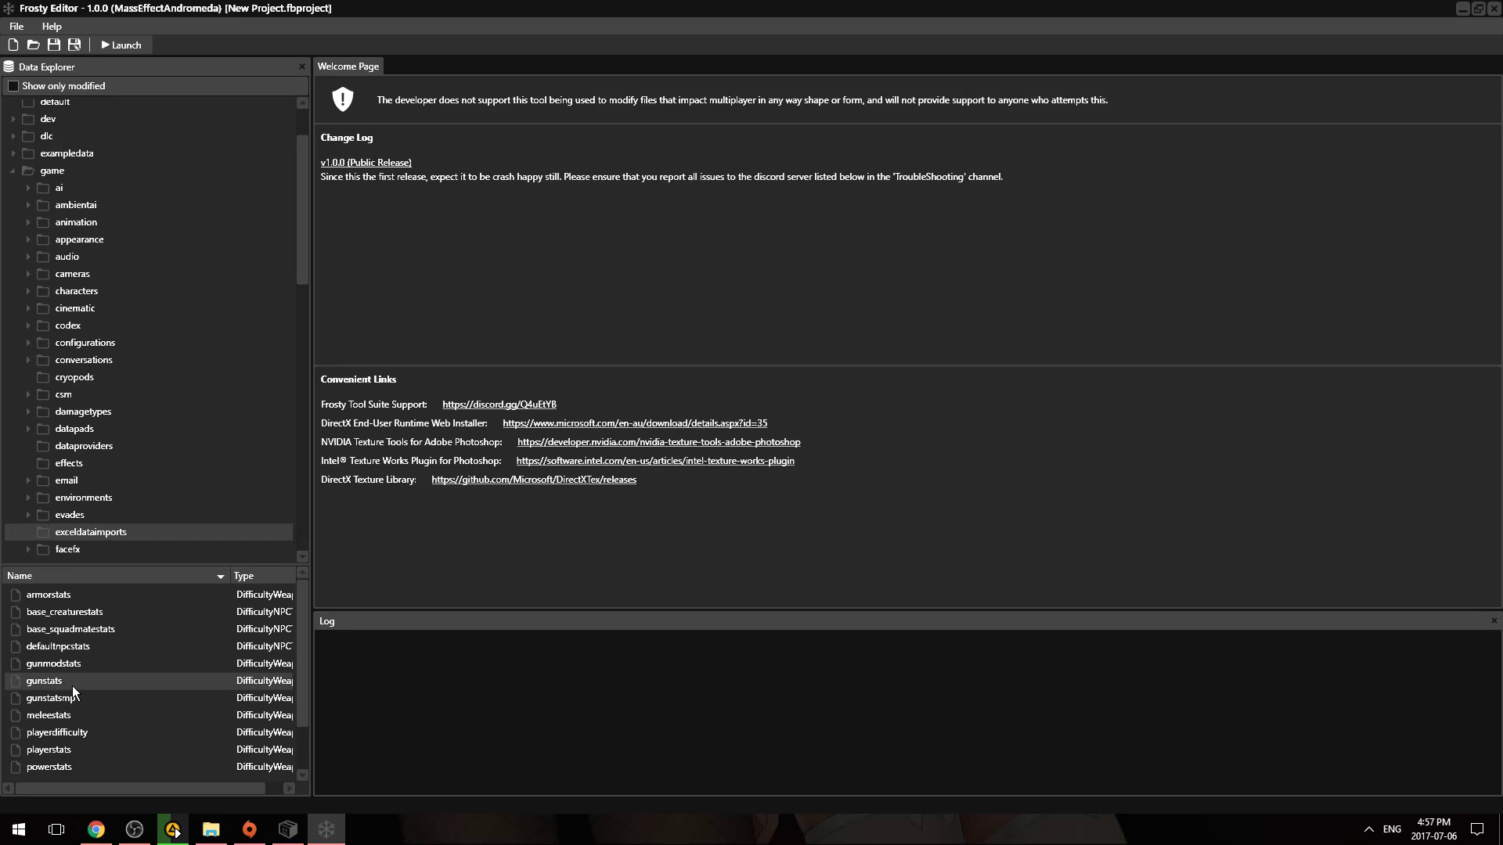
{"action": "right_click", "coordinate": [85, 680]}
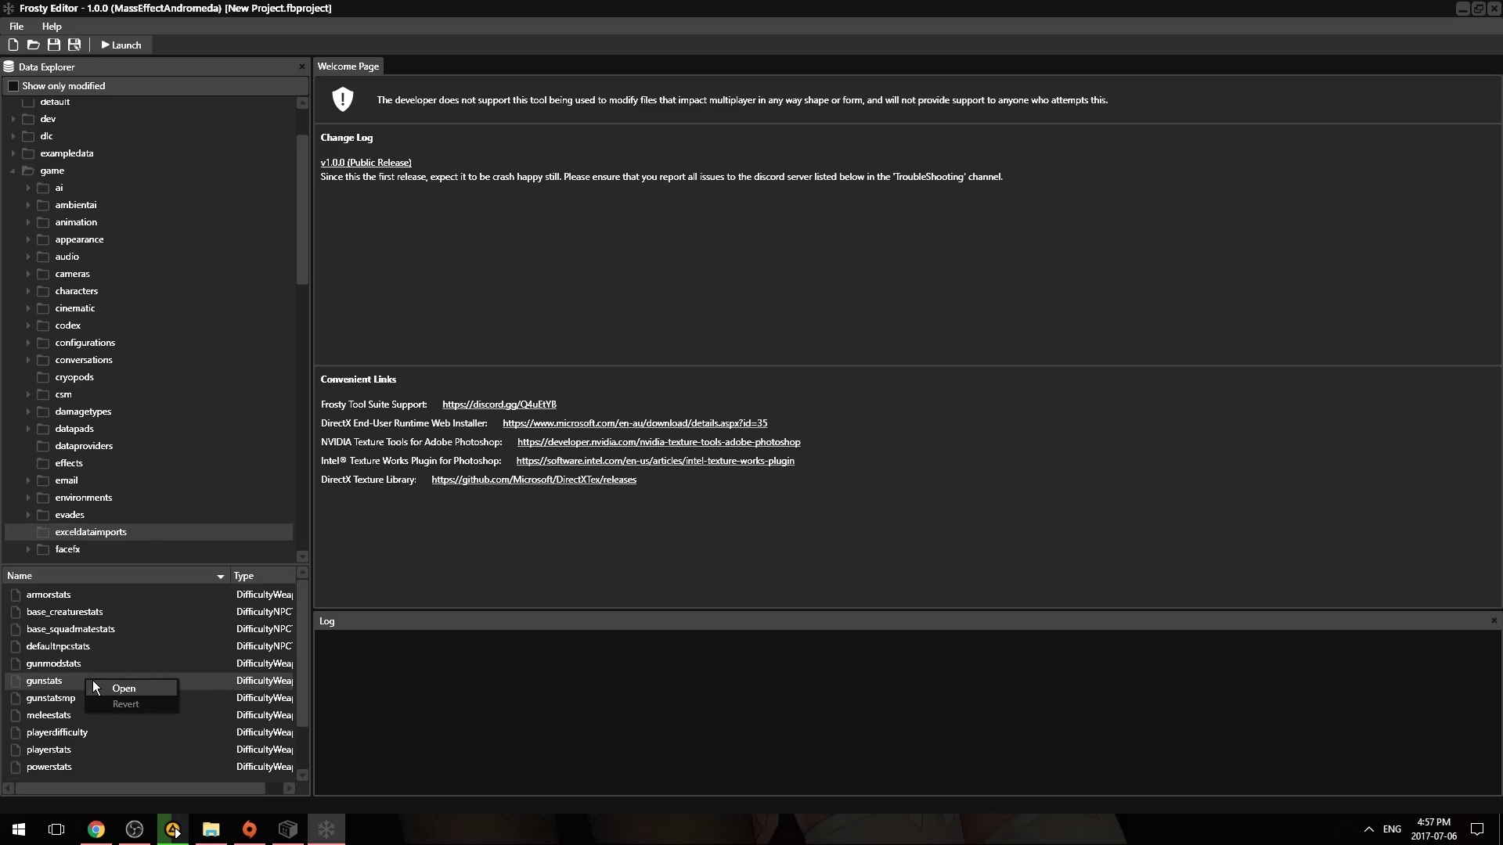
{"action": "left_click", "coordinate": [100, 687]}
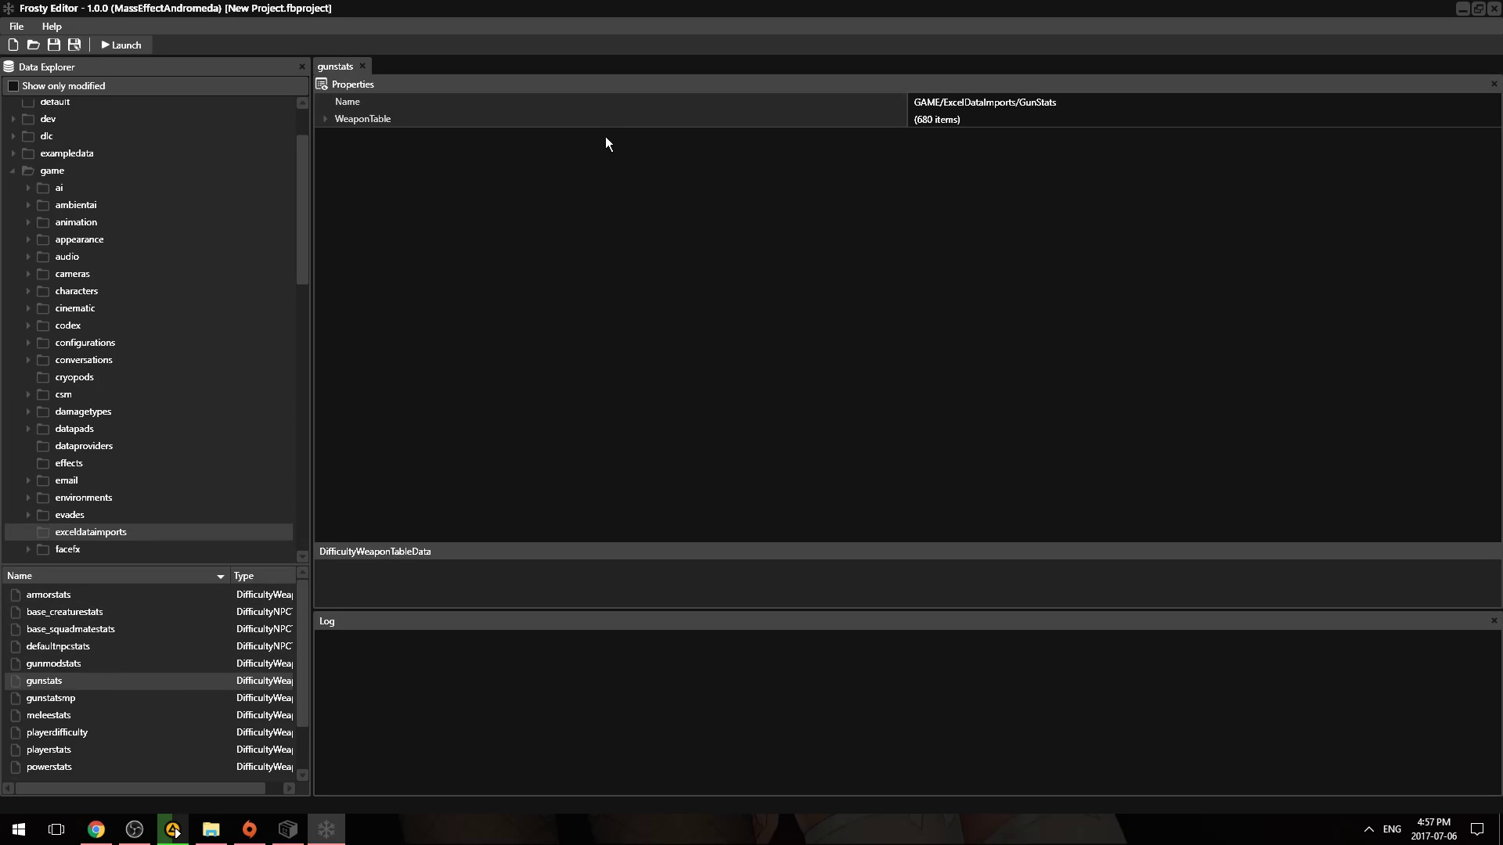
{"action": "left_click", "coordinate": [325, 119]}
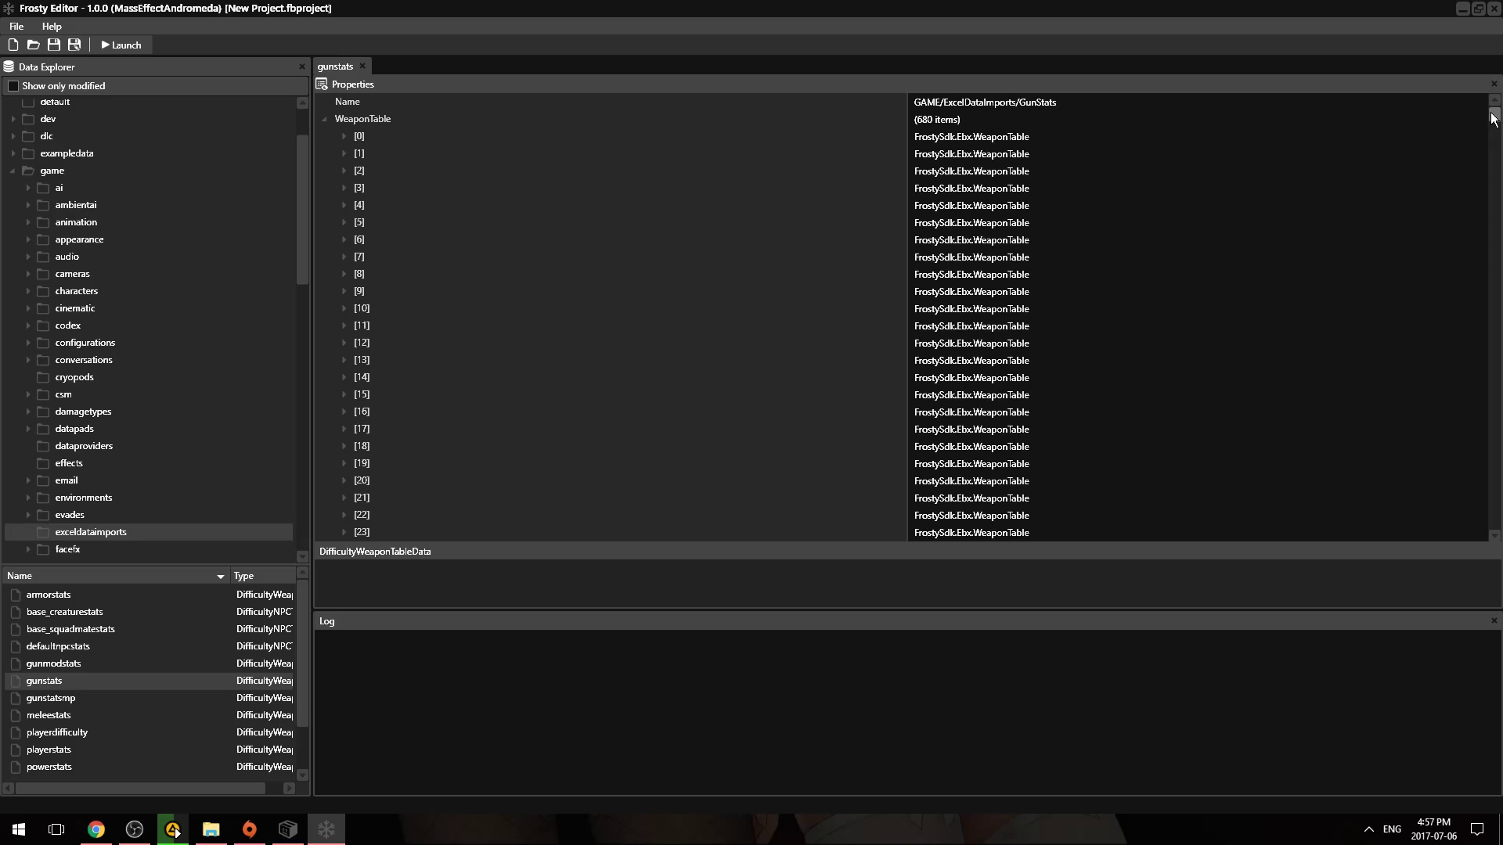
- Expand WeaponTable entry [0] and its Values list to show the individual weapon attributes
{"action": "left_click_drag", "start_coordinate": [1495, 118], "coordinate": [1457, 95]}
{"action": "left_click", "coordinate": [344, 137]}
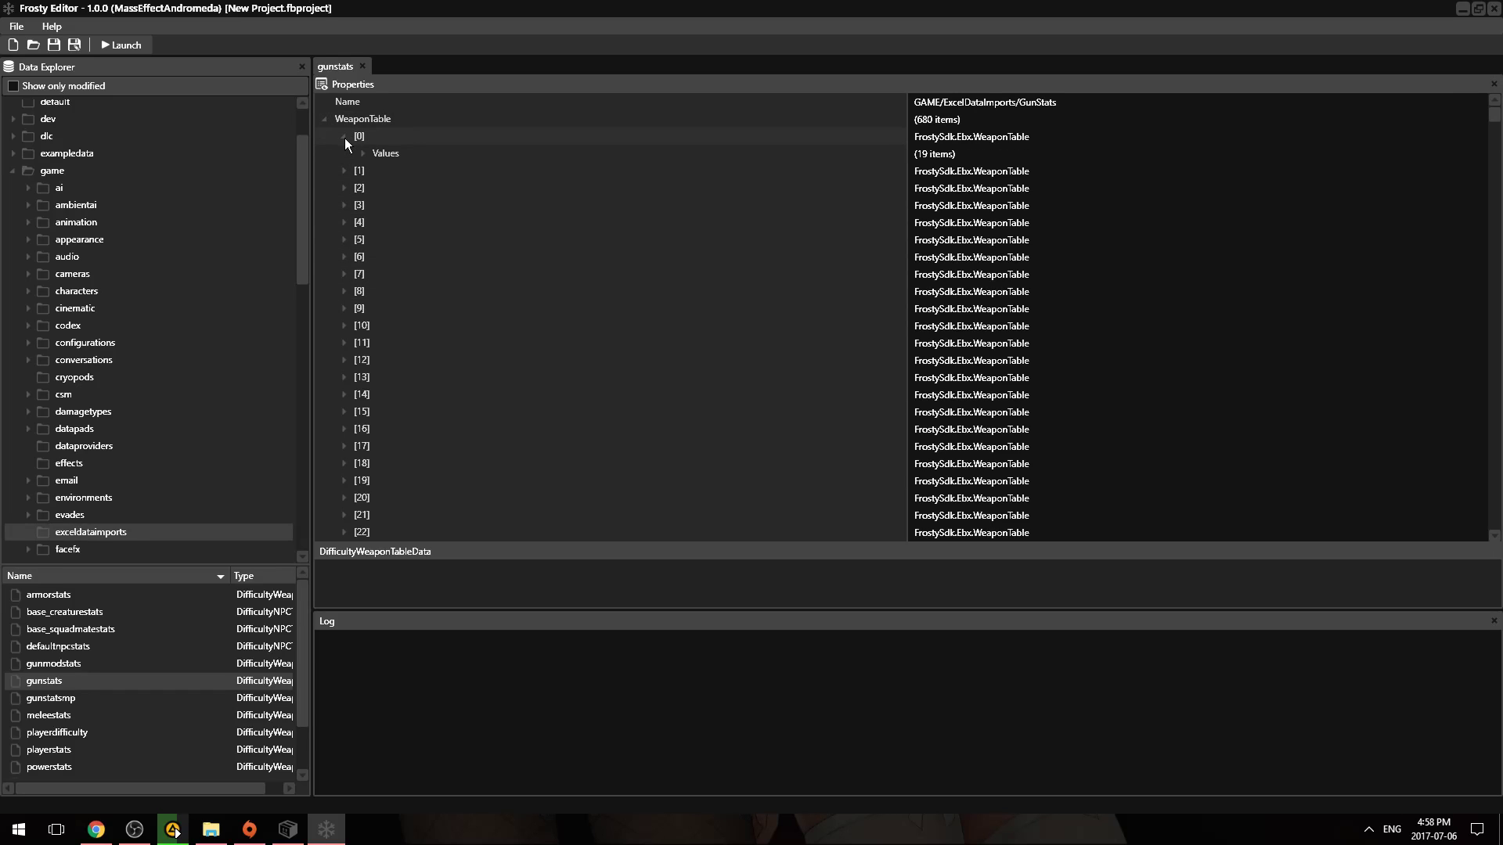
{"action": "left_click", "coordinate": [365, 153]}
{"action": "left_click", "coordinate": [365, 152]}
{"action": "left_click", "coordinate": [343, 136]}
{"action": "left_click", "coordinate": [345, 137]}
{"action": "left_click", "coordinate": [363, 154]}
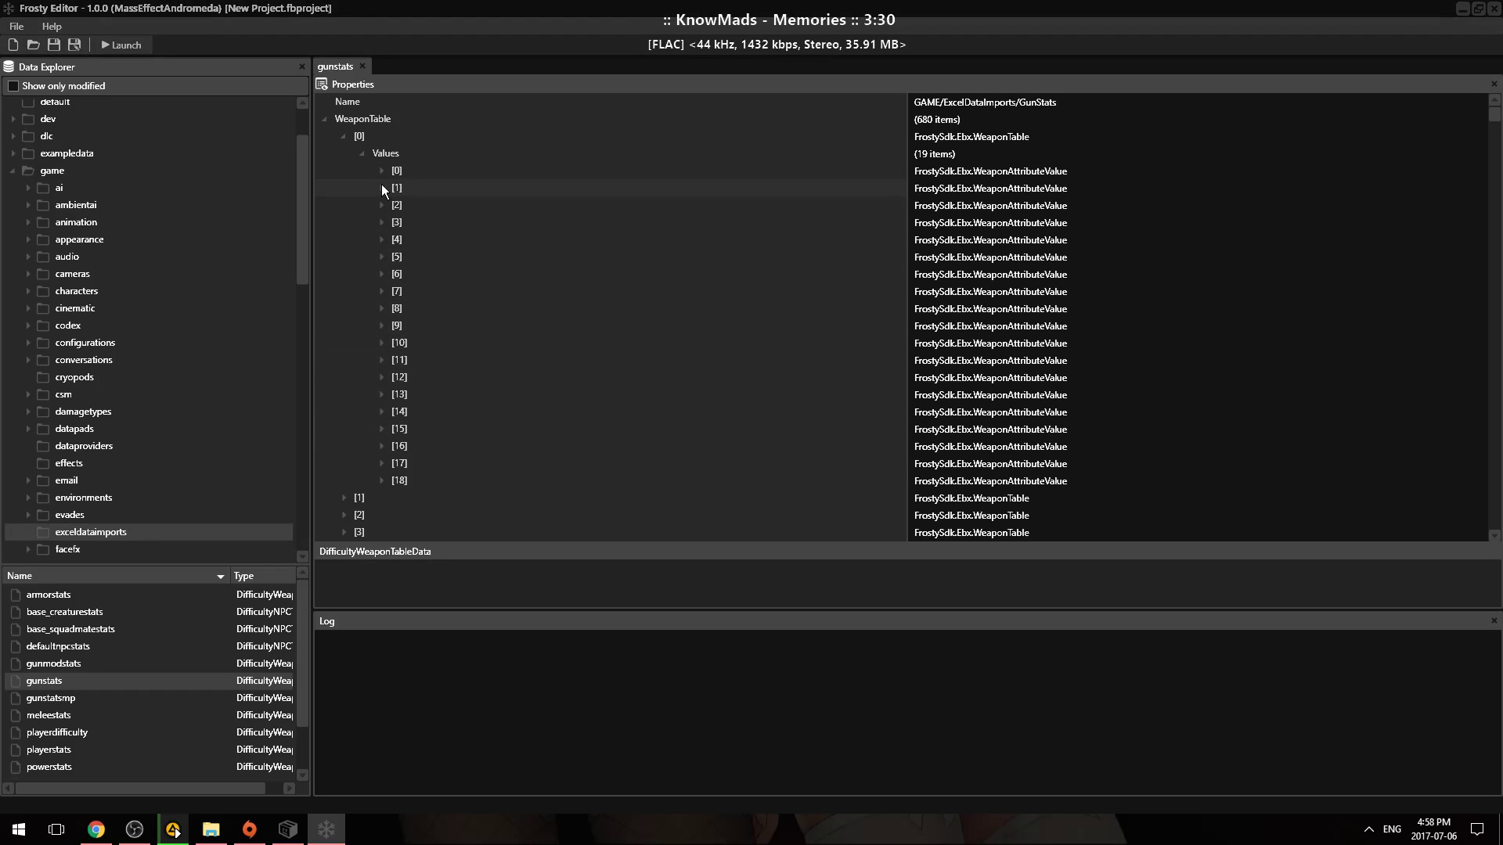
- Arrange the browser with the gunstats Google Sheet and the Frosty Editor window side by side
{"action": "double_click", "coordinate": [454, 7]}
{"action": "left_click_drag", "start_coordinate": [470, 8], "coordinate": [836, 194]}
{"action": "left_click", "coordinate": [96, 830]}
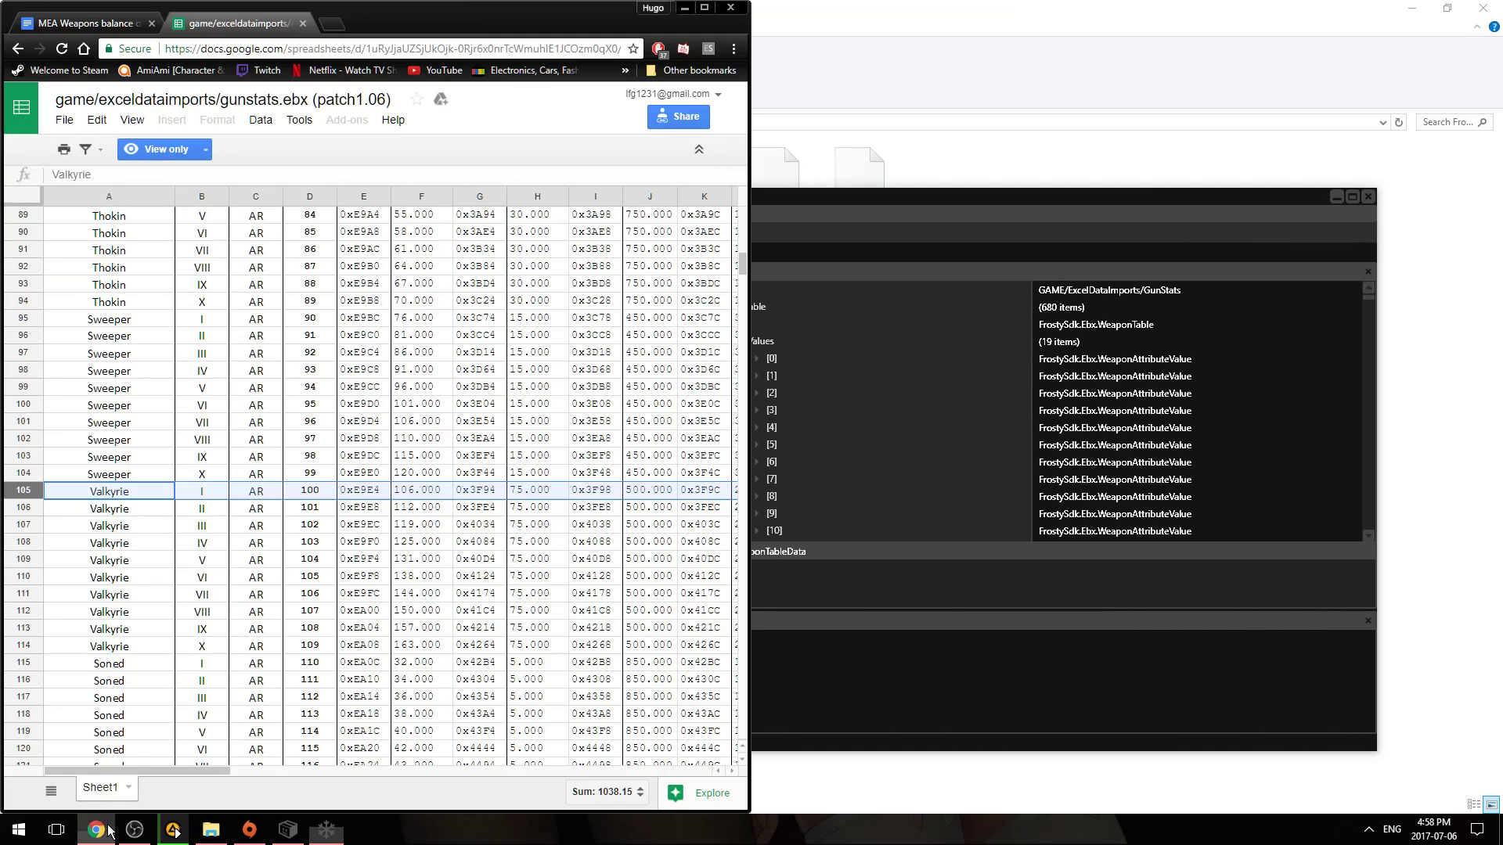
{"action": "left_click_drag", "start_coordinate": [855, 205], "coordinate": [1499, 184]}
- Select the Avenger rank I row, weapon index 0, in the gunstats spreadsheet as reference
{"action": "scroll", "coordinate": [350, 350], "scroll_direction": "up", "scroll_amount": 5}
{"action": "scroll", "coordinate": [348, 345], "scroll_direction": "up", "scroll_amount": 4}
{"action": "left_click_drag", "start_coordinate": [742, 247], "coordinate": [746, 190]}
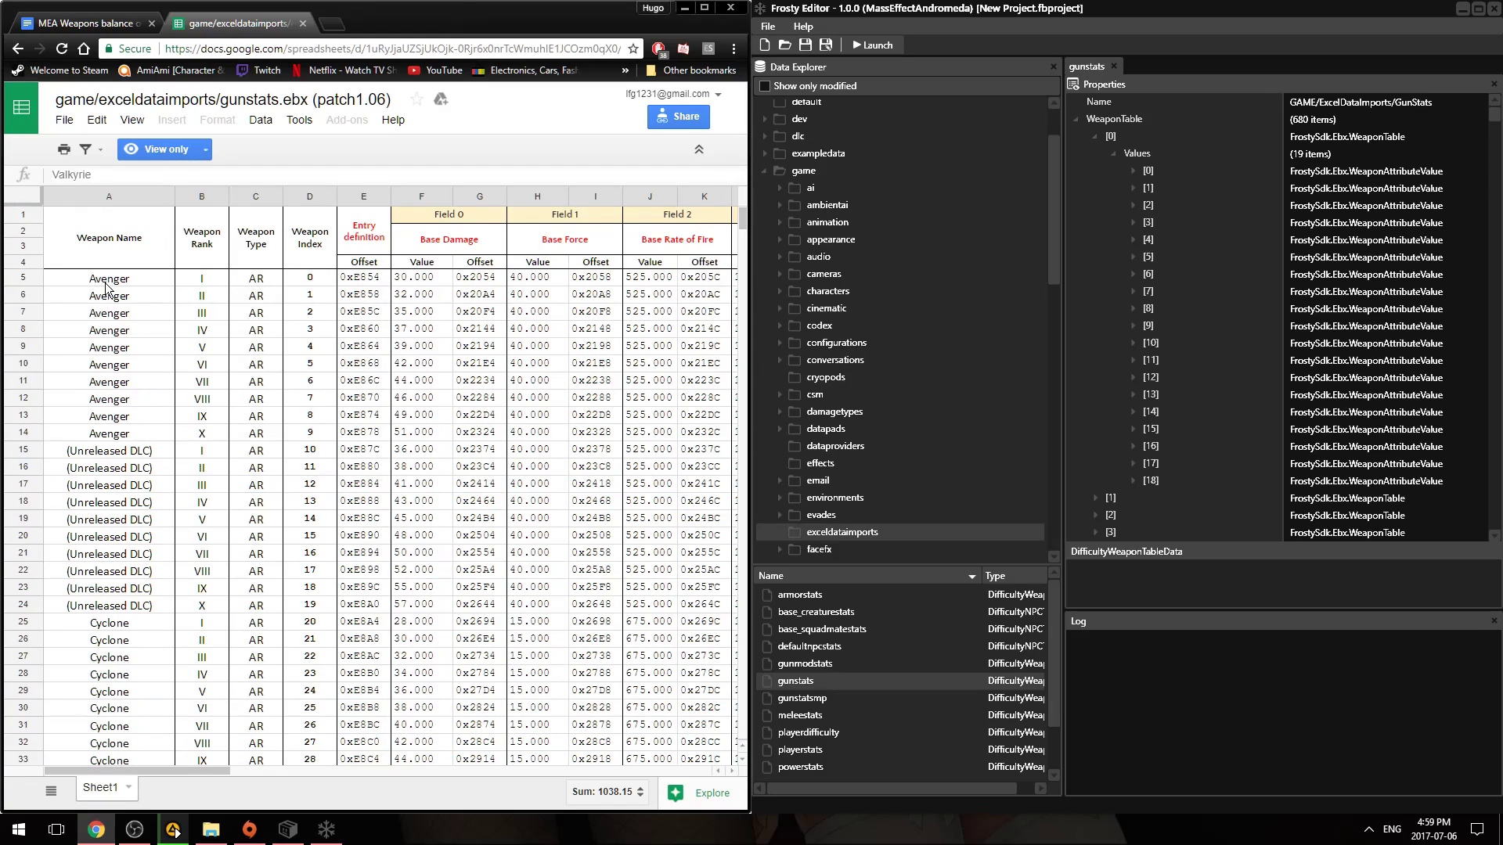
{"action": "left_click", "coordinate": [30, 282]}
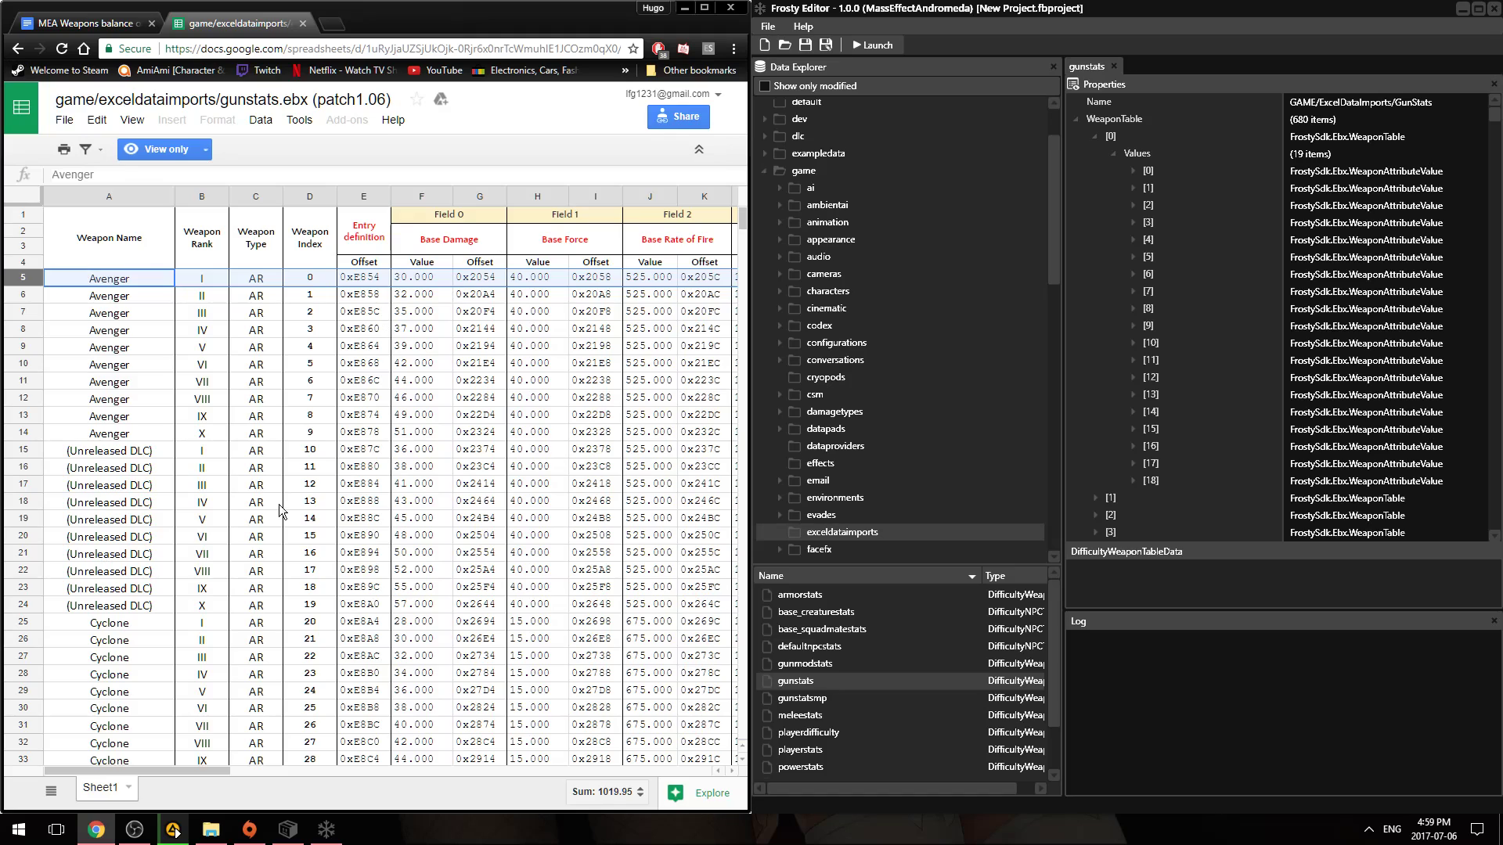
{"action": "left_click_drag", "start_coordinate": [188, 778], "coordinate": [205, 779]}
- Expand attributes [0] to [5] of weapon entry [0] and compare them with the spreadsheet's Field 0 to Field 5 columns
{"action": "left_click", "coordinate": [1132, 170]}
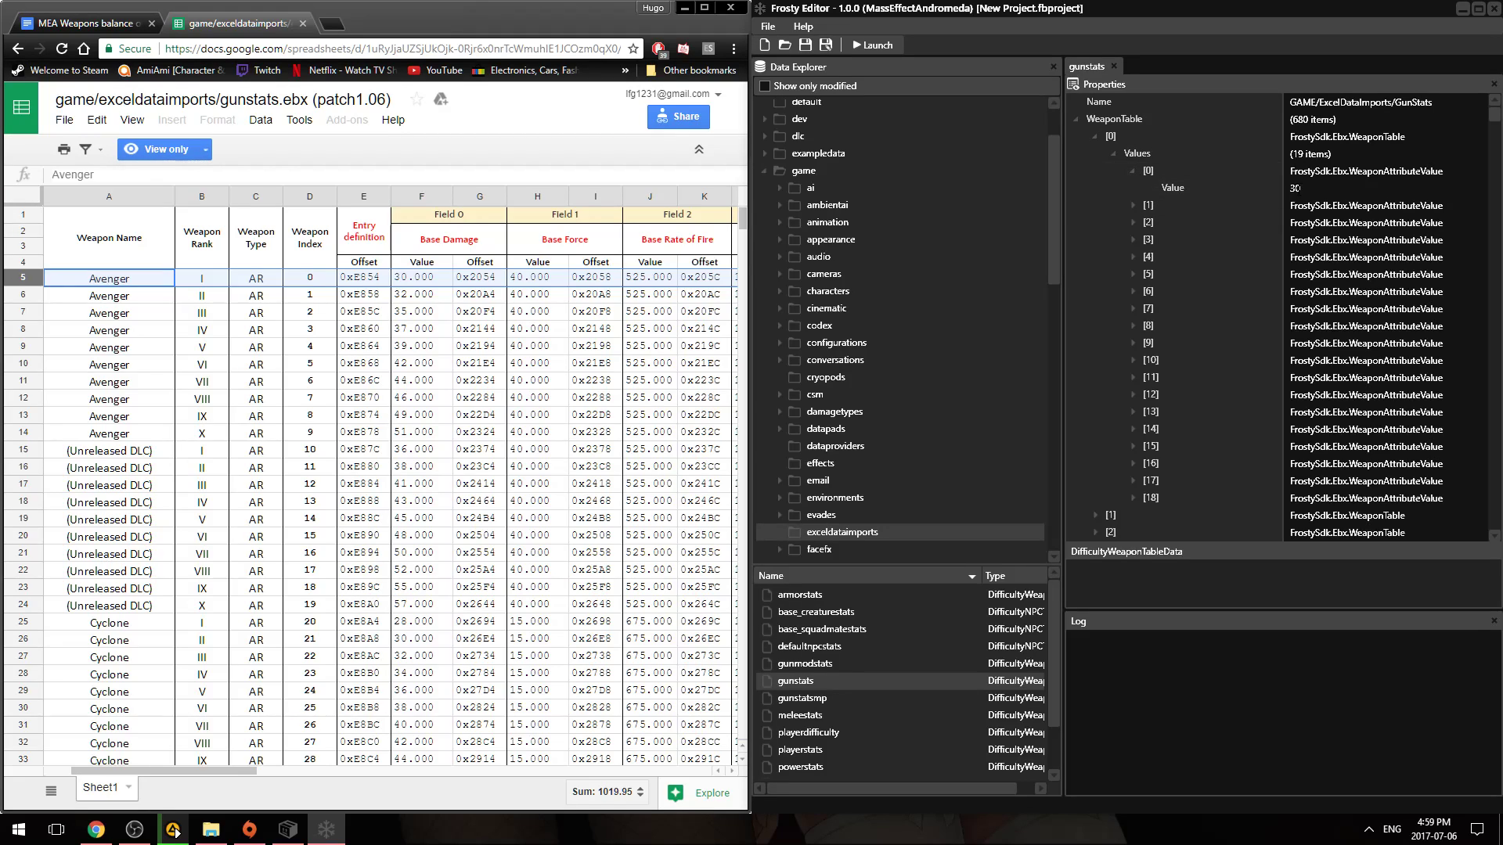
{"action": "key", "text": "ctrl+a"}
{"action": "left_click", "coordinate": [1132, 205]}
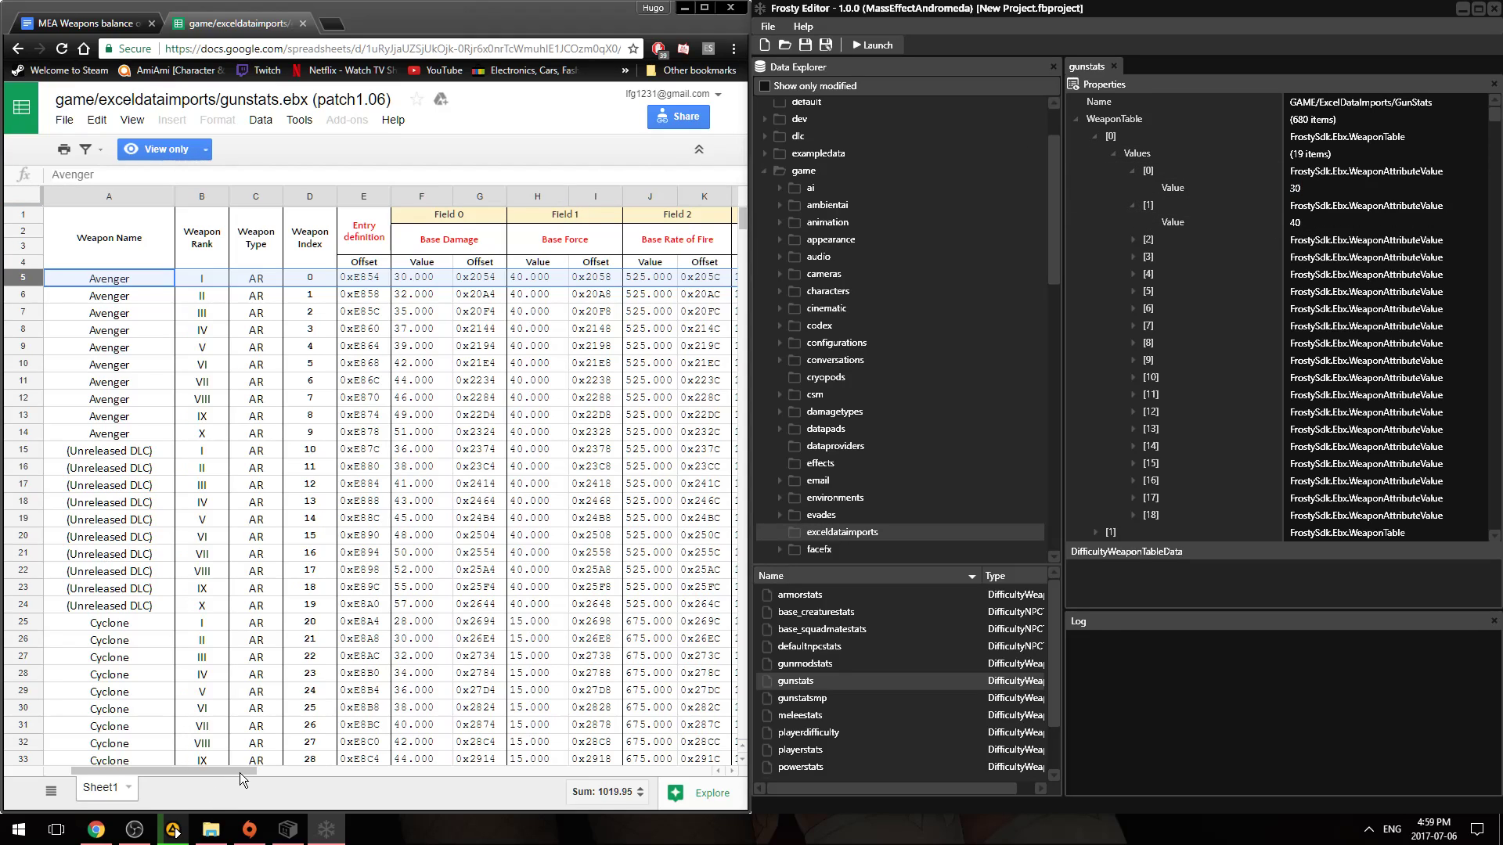
{"action": "left_click_drag", "start_coordinate": [244, 773], "coordinate": [319, 775]}
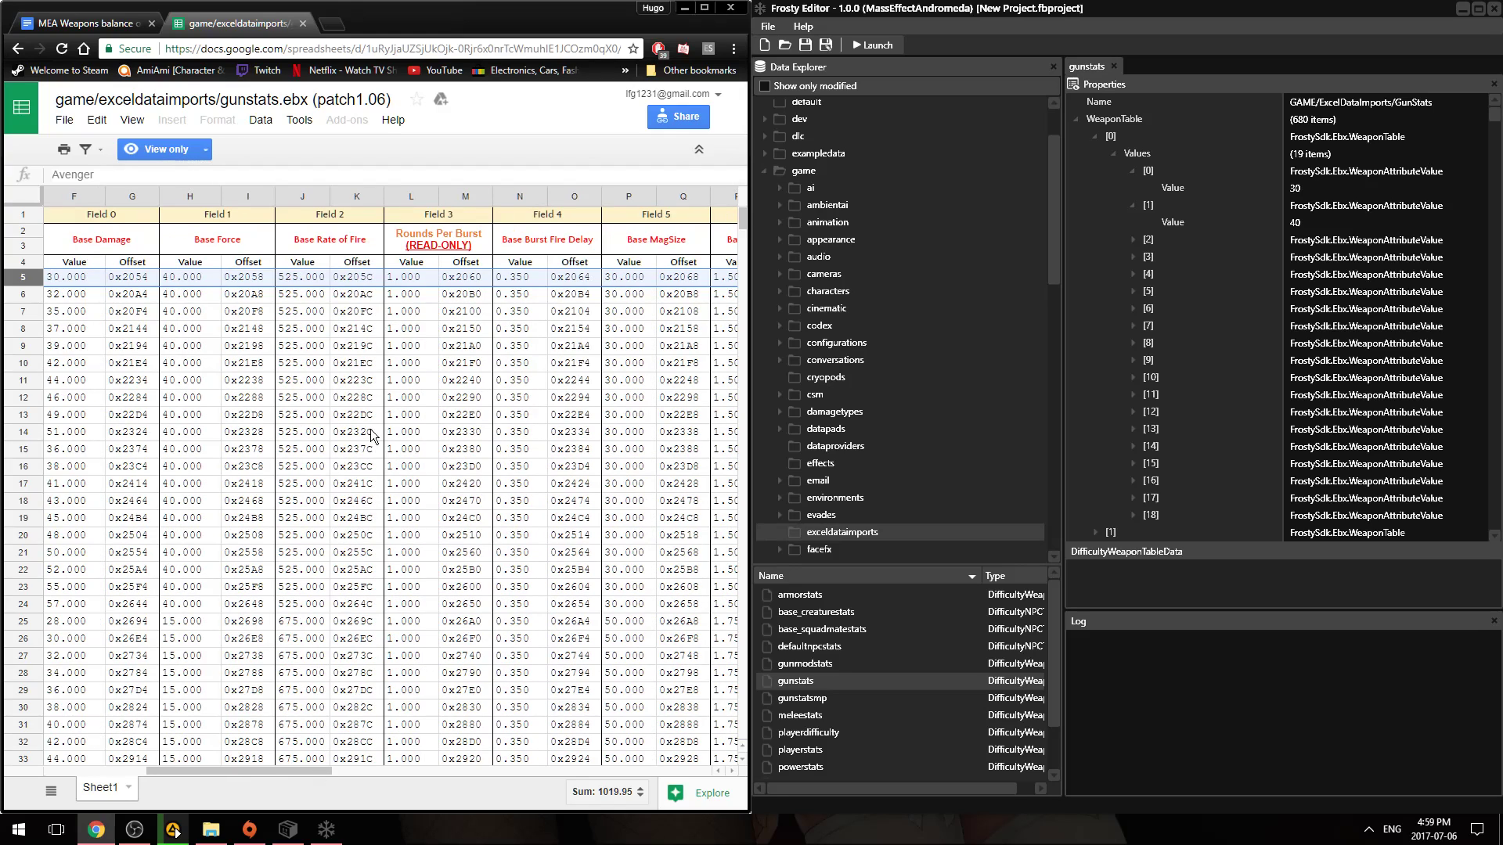
{"action": "left_click", "coordinate": [1133, 240]}
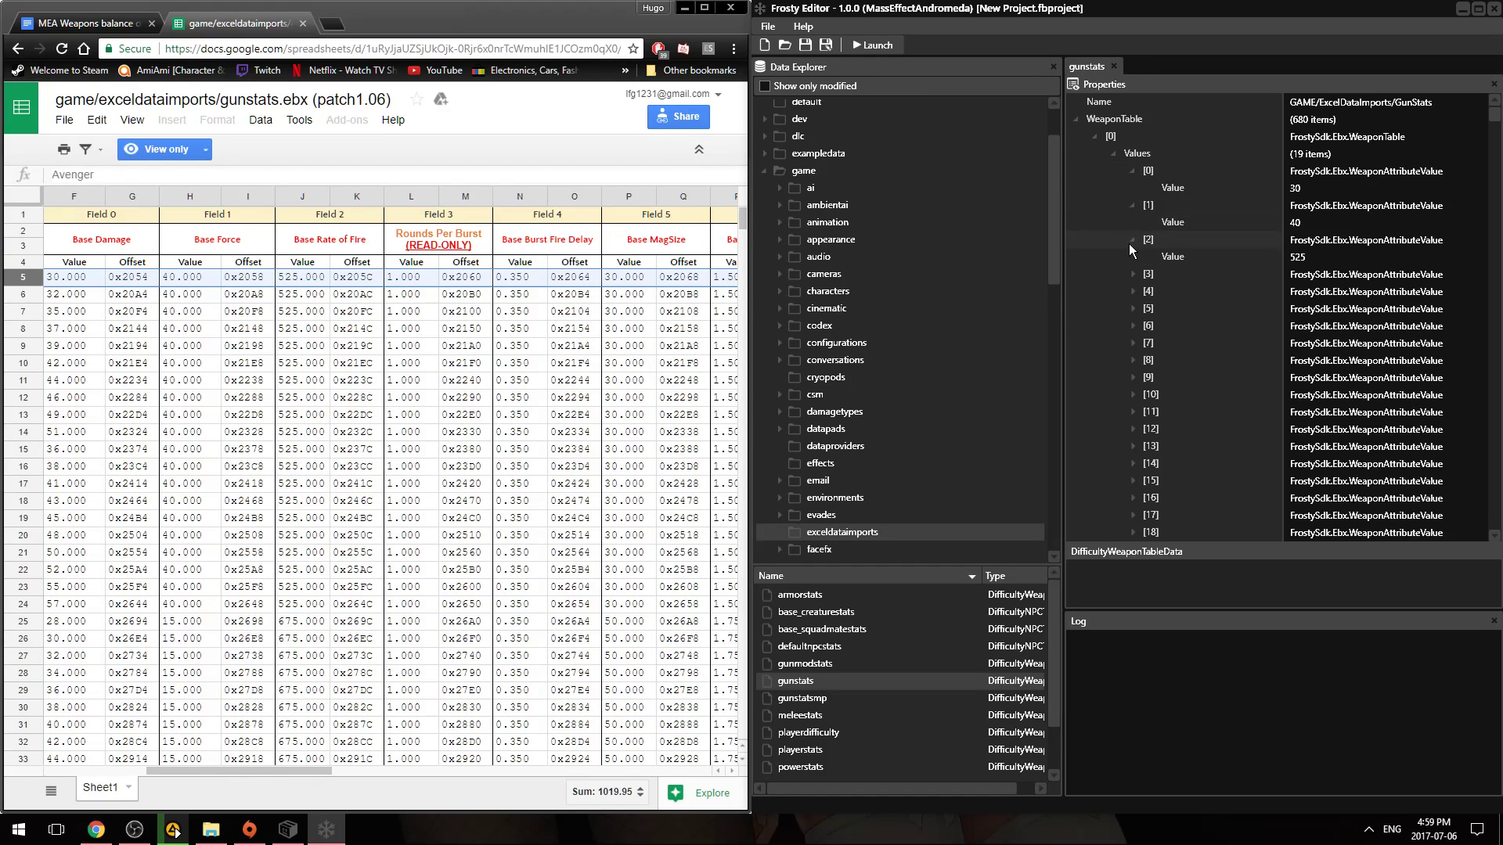
{"action": "left_click", "coordinate": [1133, 274]}
{"action": "left_click", "coordinate": [1135, 308]}
{"action": "left_click", "coordinate": [1133, 343]}
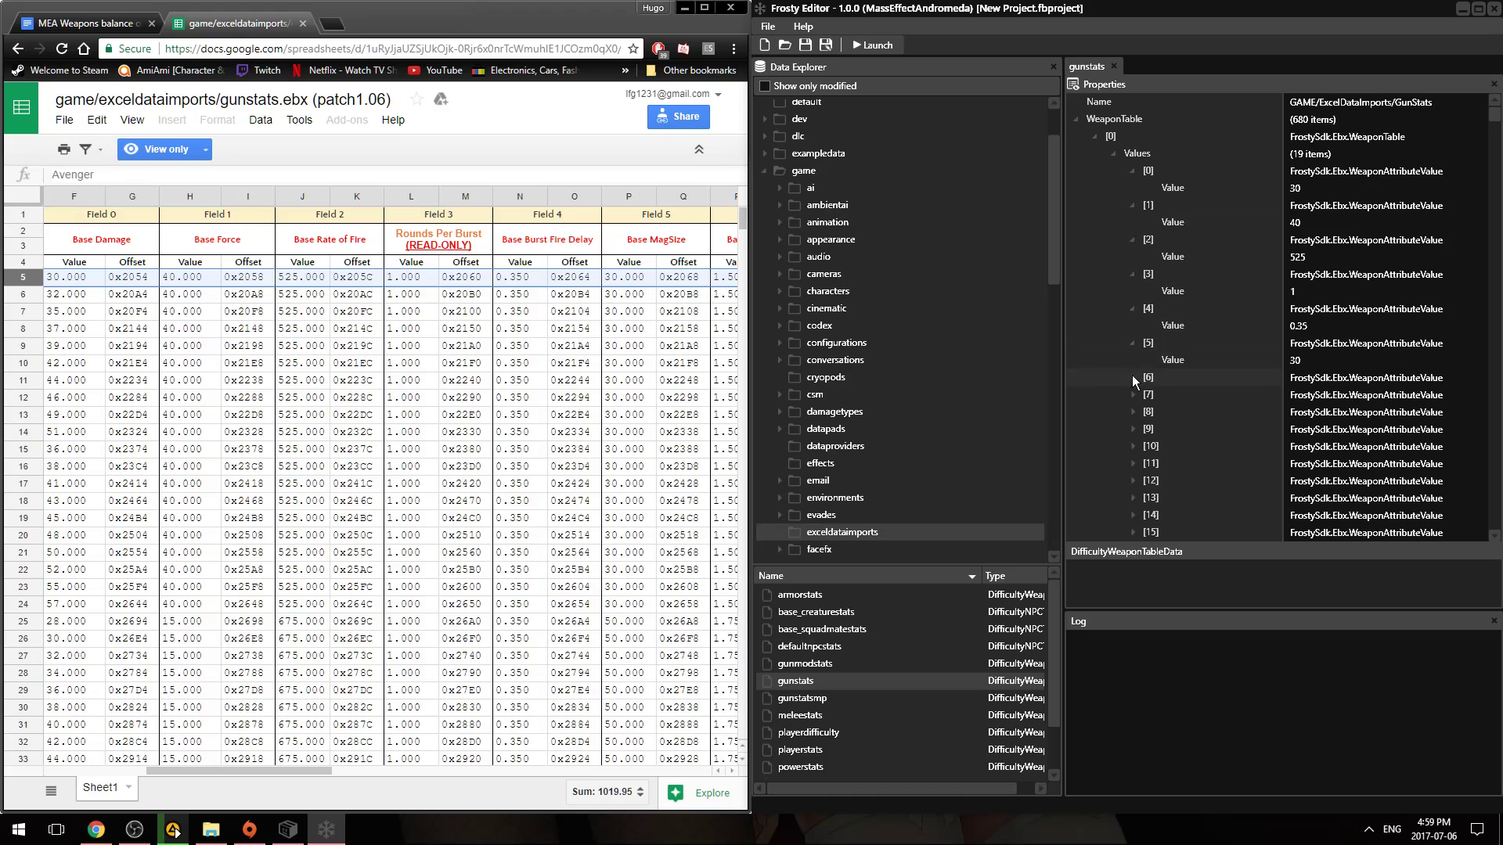
- Collapse attributes [1], [3] and [4] of weapon entry [0], leaving only [0], [2] and [5] expanded
{"action": "left_click", "coordinate": [1130, 276]}
{"action": "left_click", "coordinate": [1130, 291]}
{"action": "left_click", "coordinate": [1130, 310]}
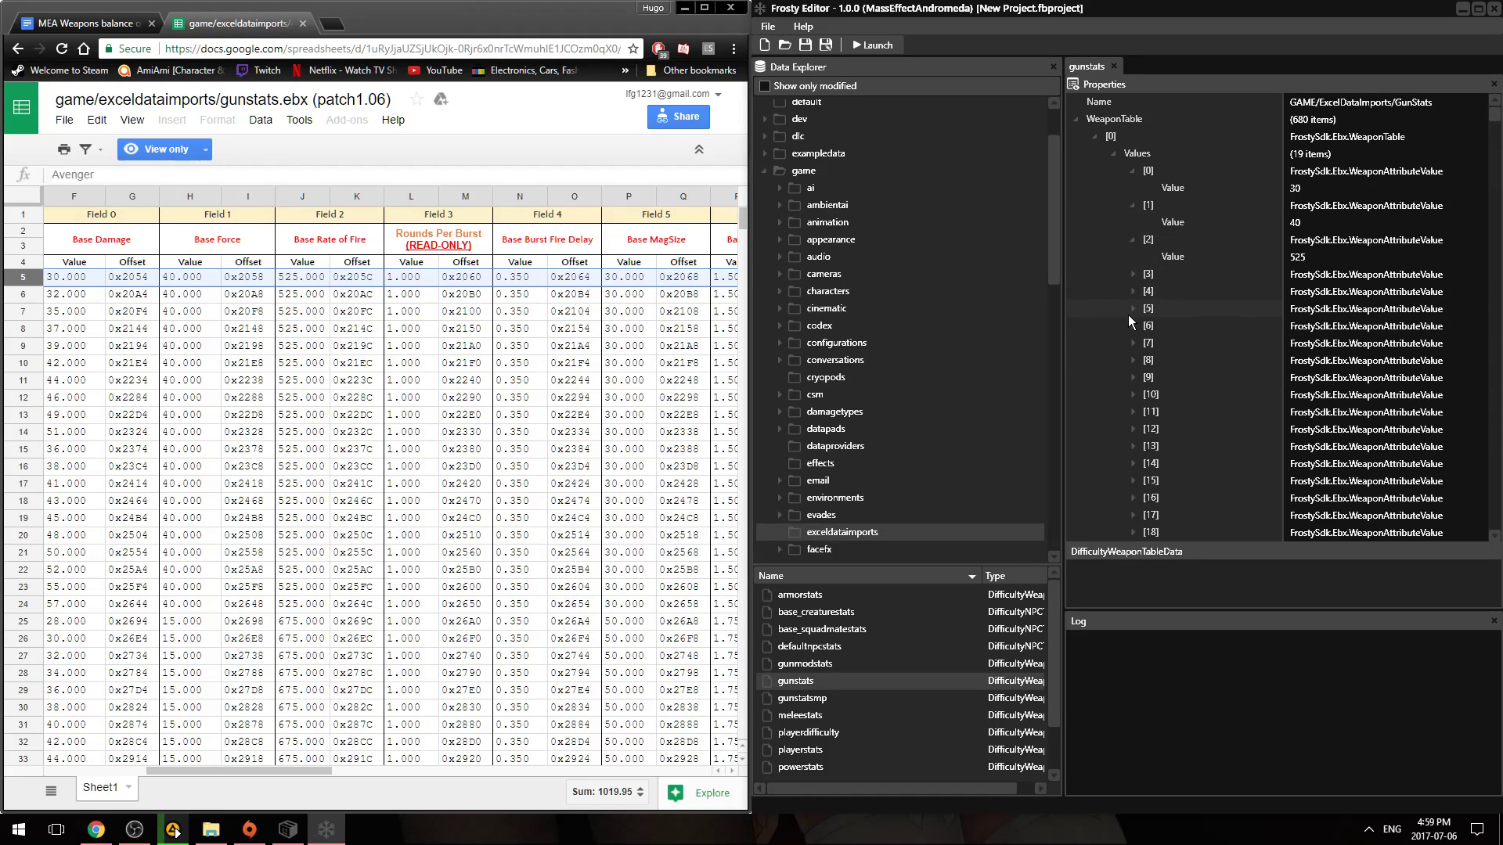
{"action": "left_click", "coordinate": [1131, 239]}
{"action": "left_click", "coordinate": [1131, 205]}
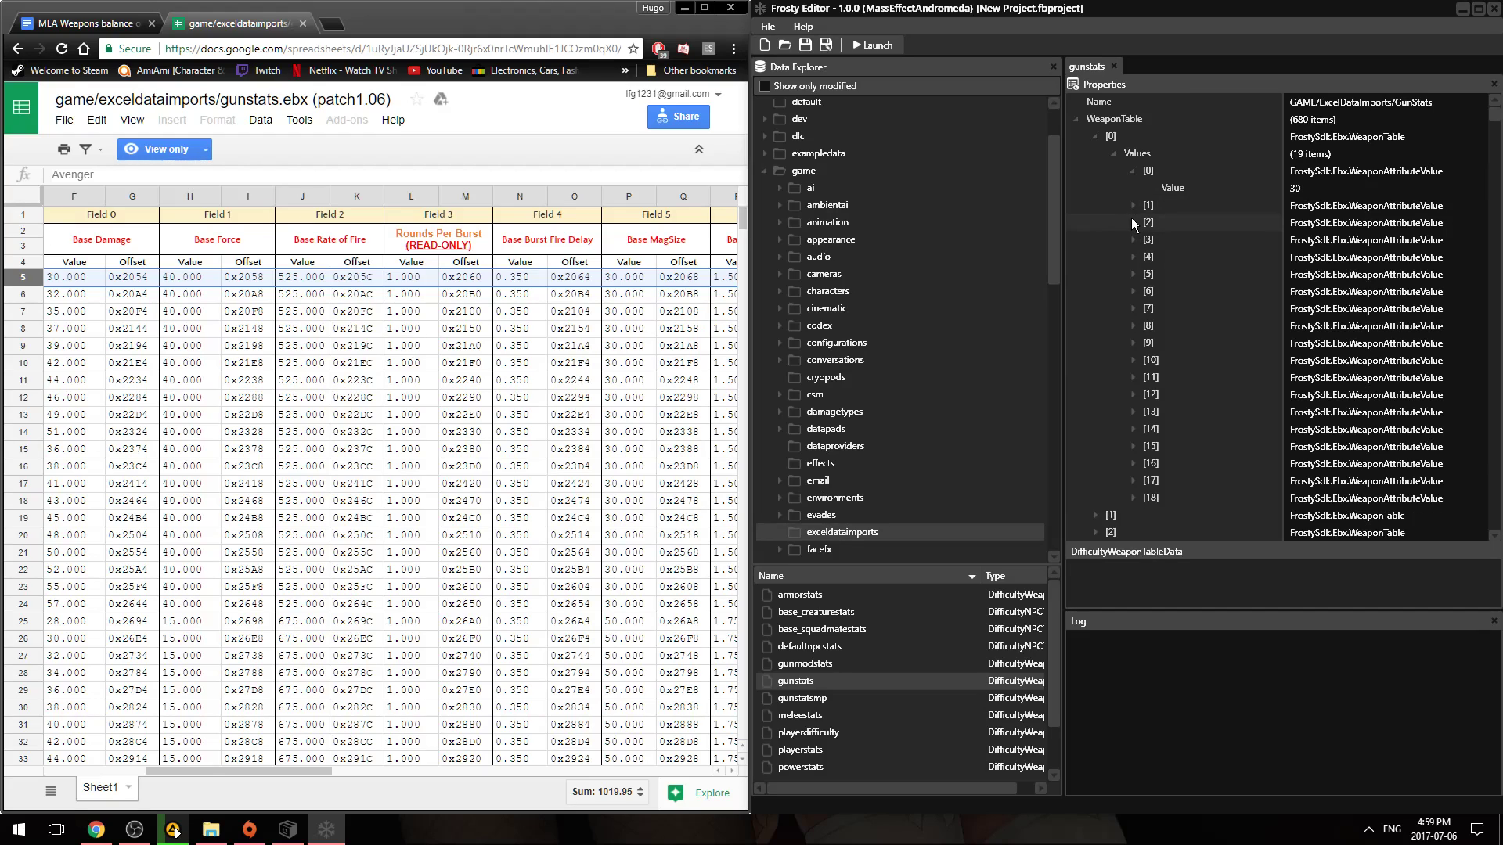
{"action": "left_click", "coordinate": [1133, 222]}
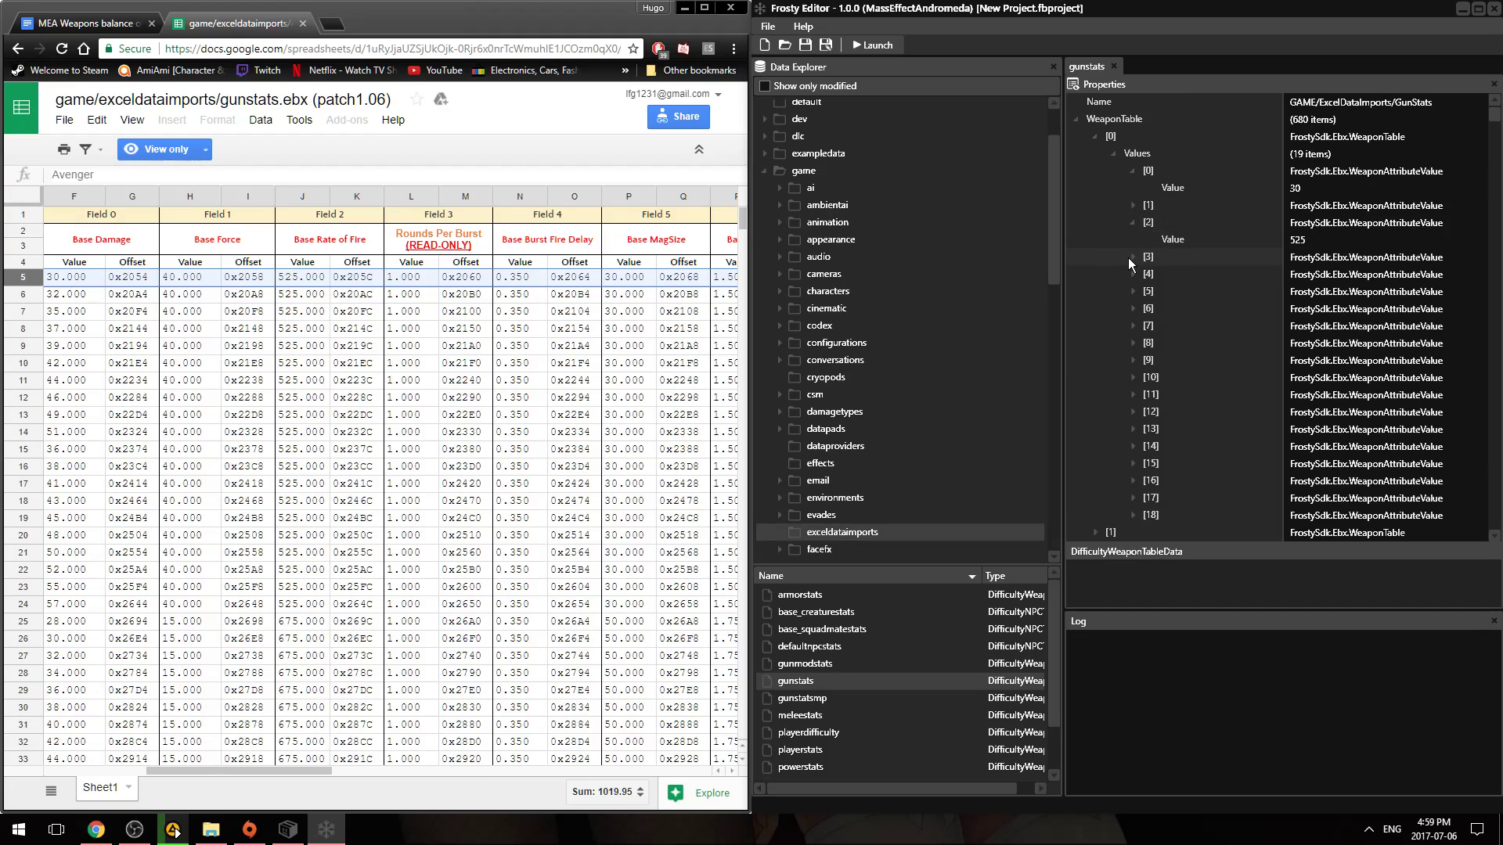
{"action": "left_click", "coordinate": [1131, 292]}
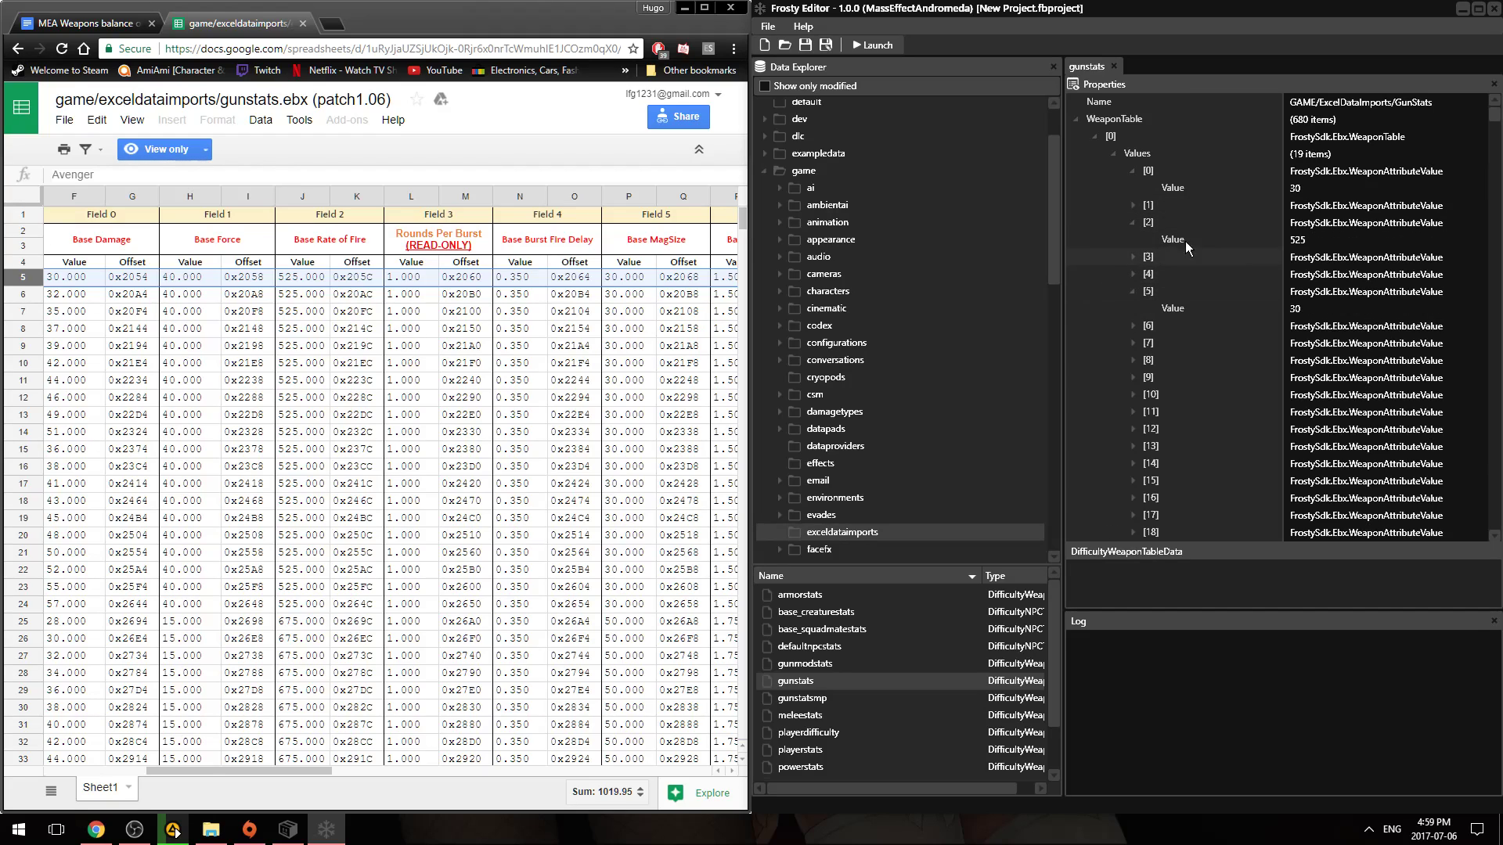
- Set weapon entry [0]'s base damage to 300, rate of fire to 600 and magazine size to 300, then collapse the entry
{"action": "double_click", "coordinate": [1314, 189]}
{"action": "double_click", "coordinate": [1310, 240]}
{"action": "type", "text": "600"}
{"action": "double_click", "coordinate": [1335, 310]}
{"action": "type", "text": "3"}
{"action": "left_click", "coordinate": [1095, 137]}
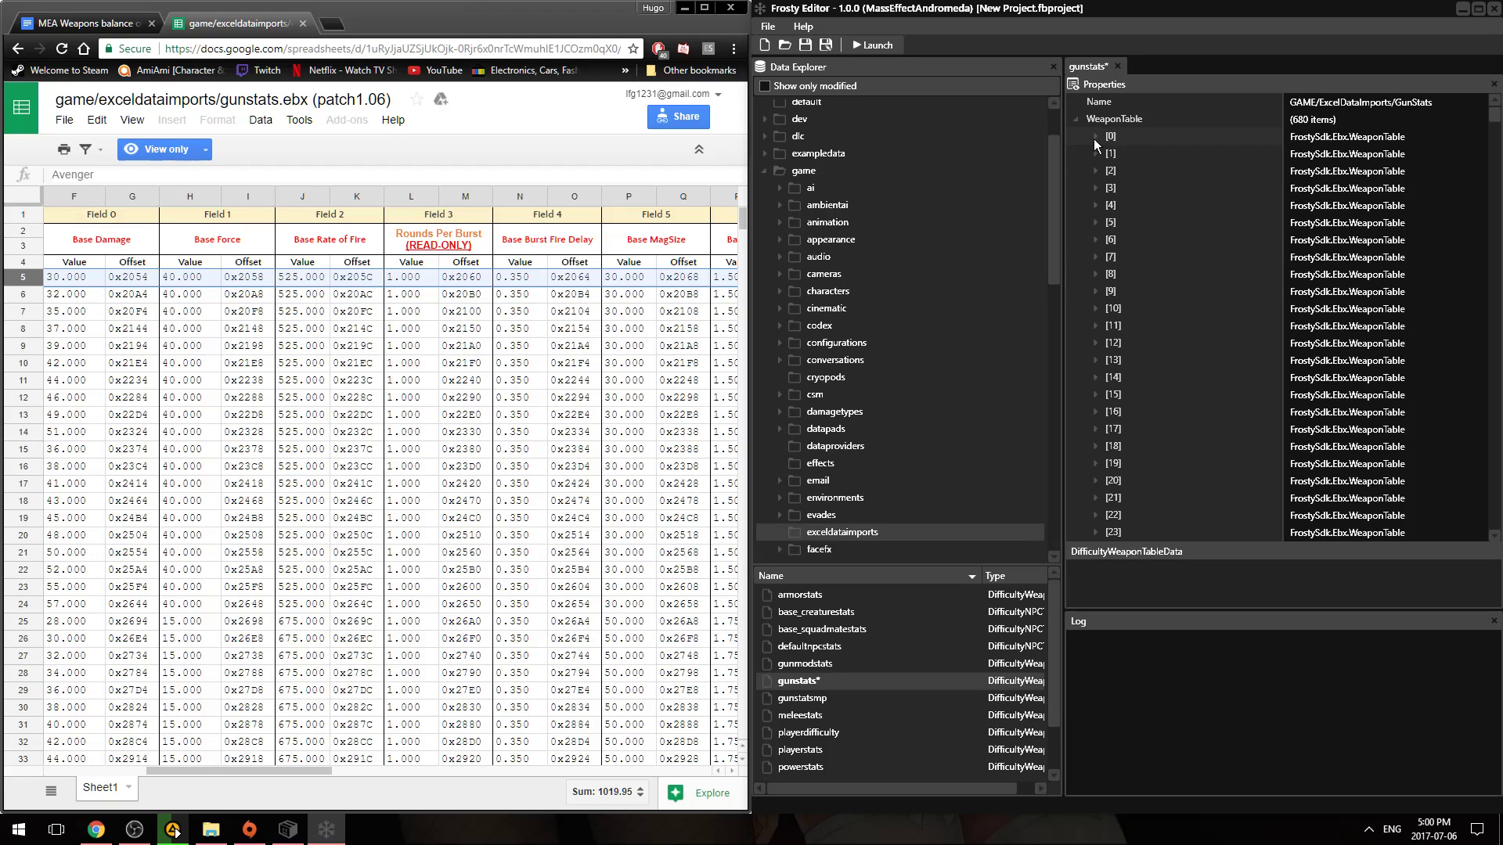
{"action": "left_click", "coordinate": [1095, 137]}
{"action": "left_click", "coordinate": [1112, 153]}
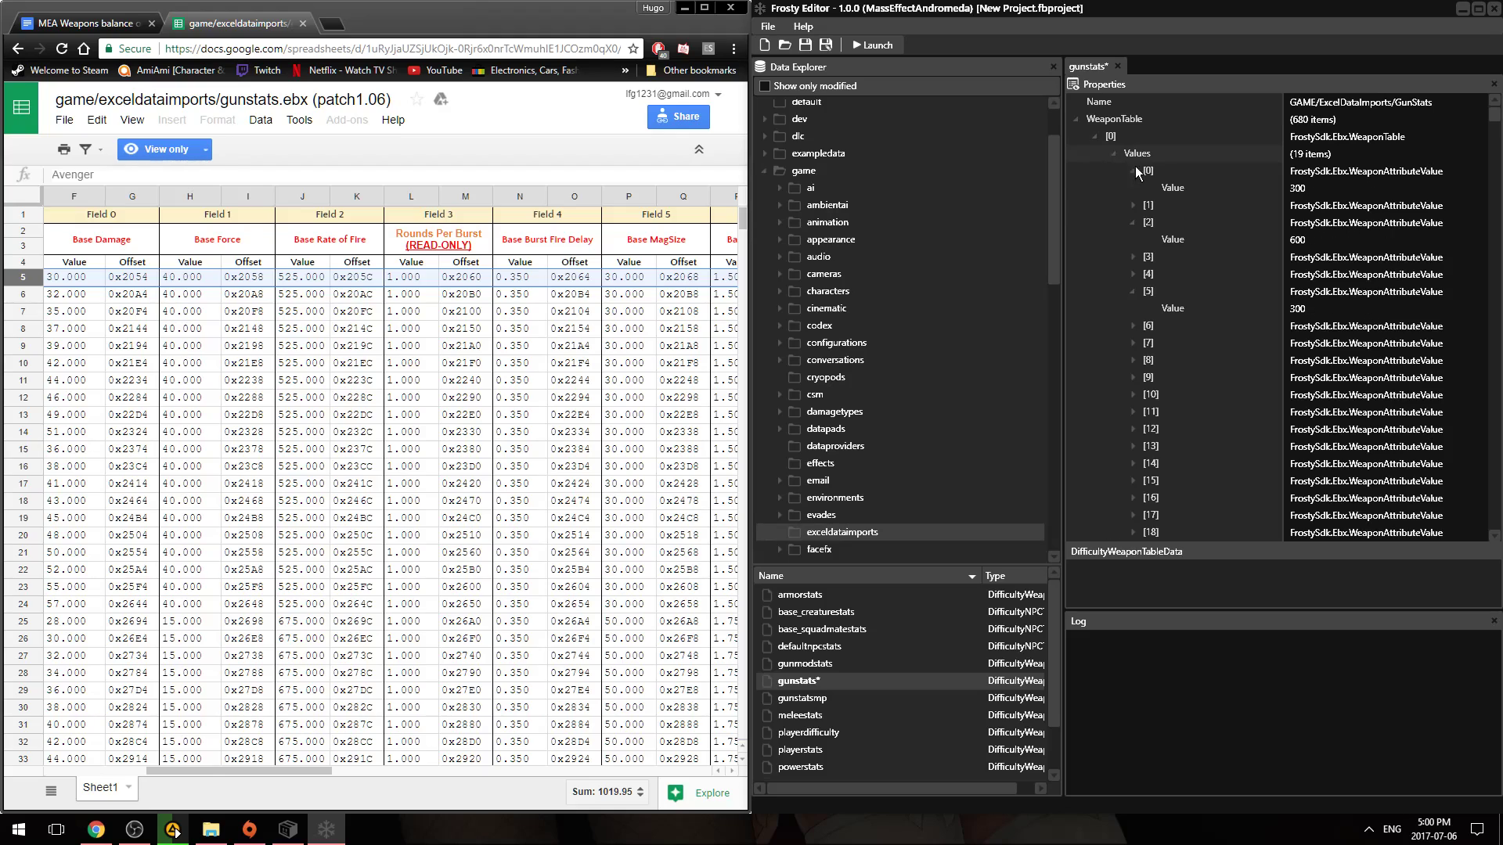
{"action": "left_click", "coordinate": [1095, 137]}
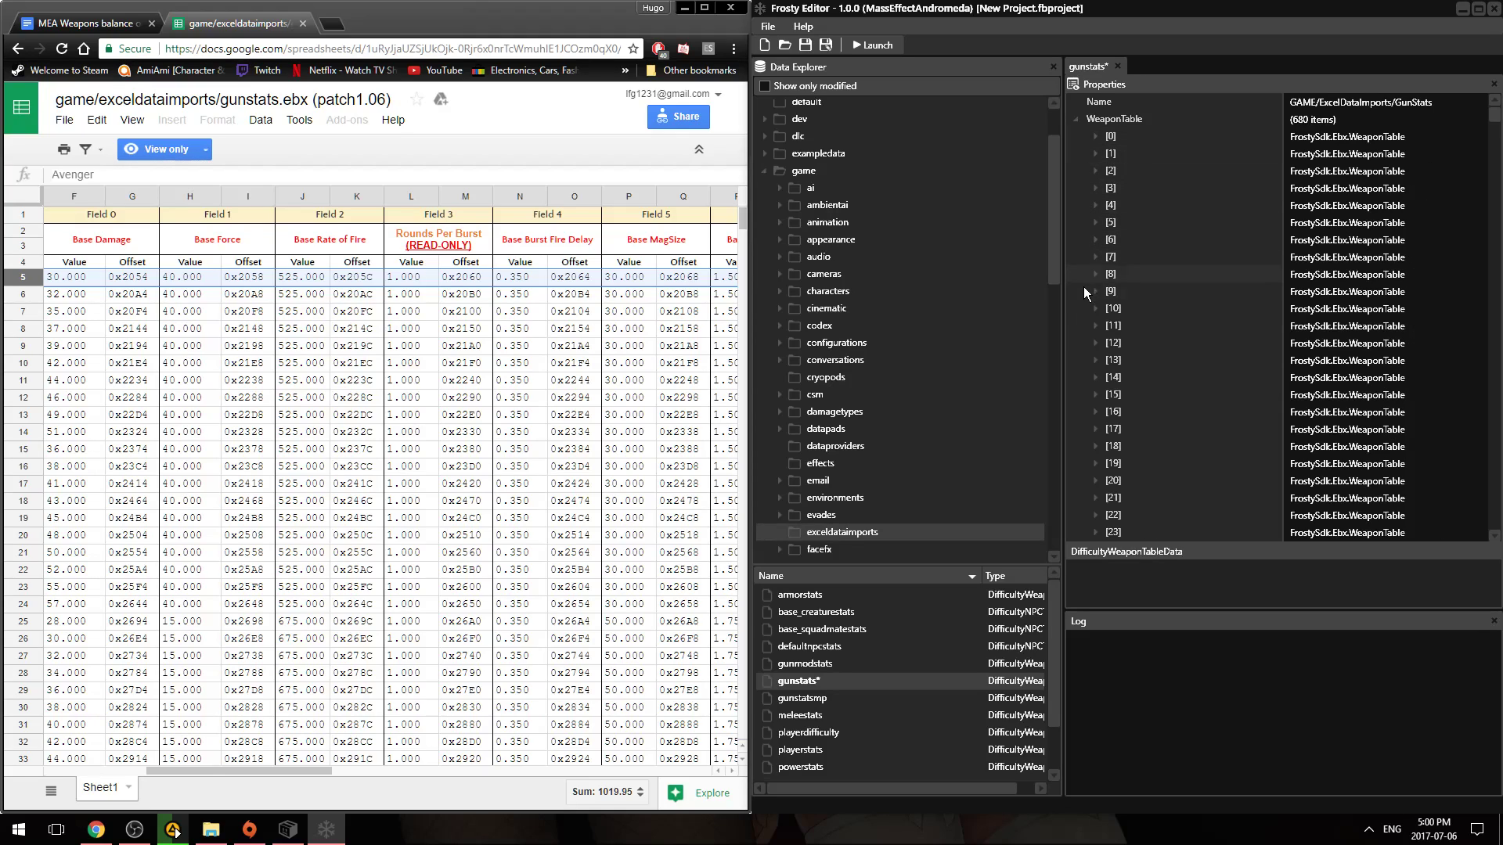
- Expand the Values of weapon entry [9] and set its base damage, attribute [0], to 500
{"action": "left_click", "coordinate": [1096, 293]}
{"action": "left_click", "coordinate": [1114, 308]}
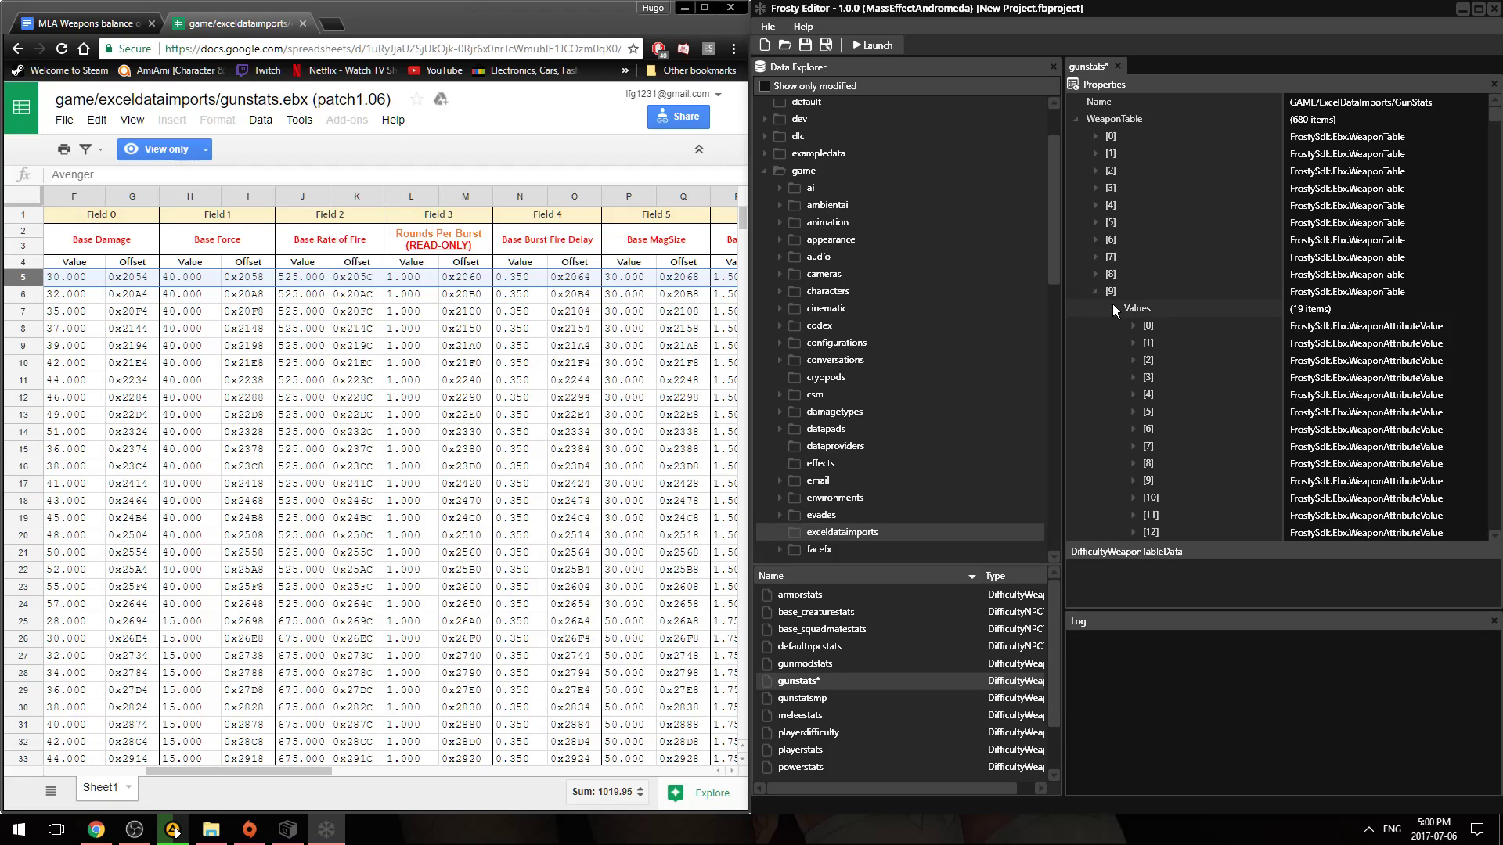
{"action": "left_click", "coordinate": [1132, 325]}
{"action": "left_click", "coordinate": [1300, 343]}
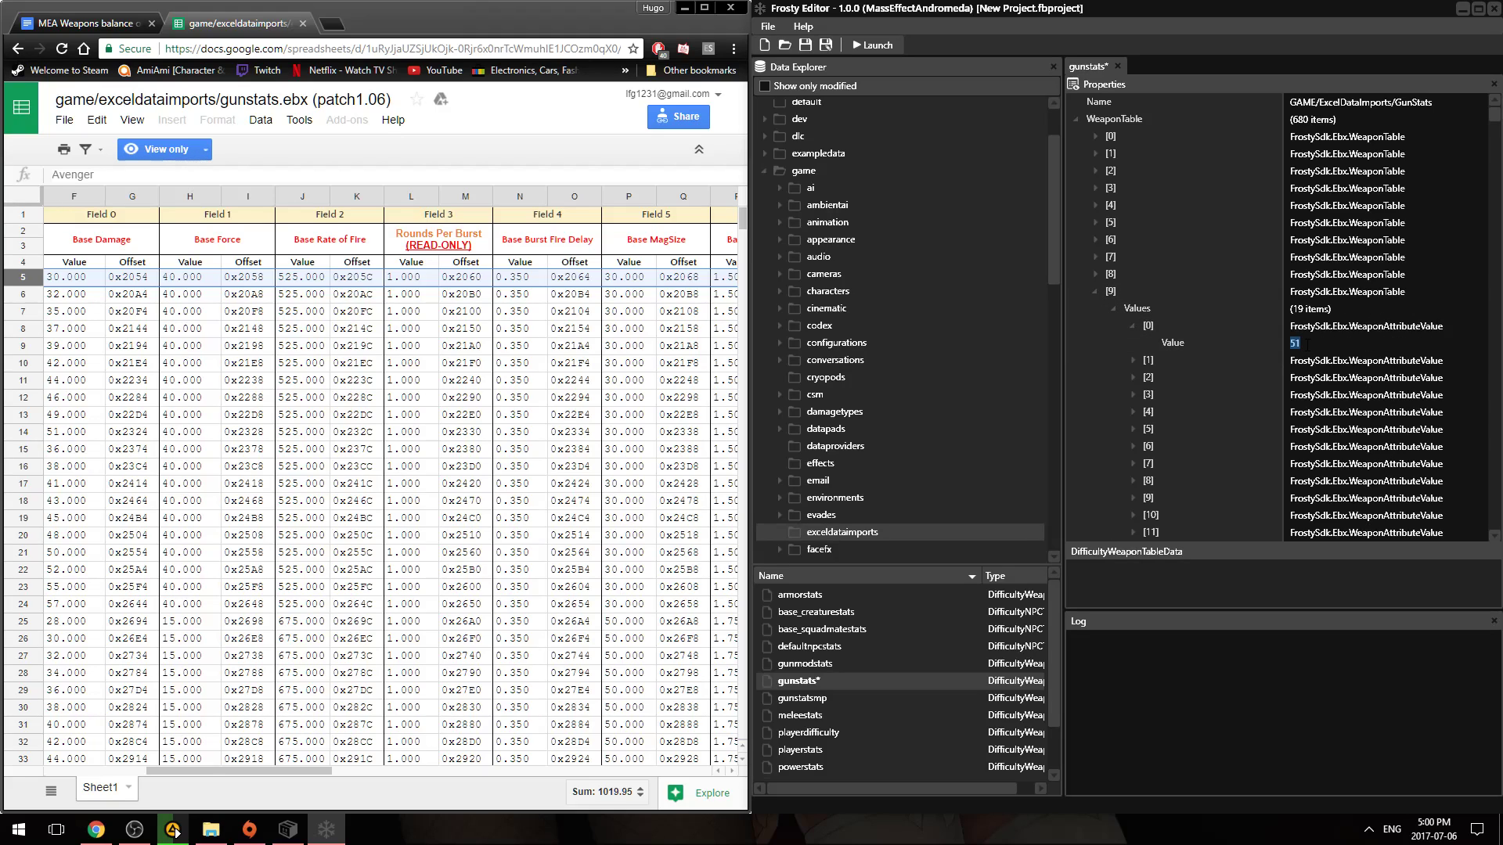
{"action": "type", "text": "500"}
- Set weapon entry [9]'s base rate of fire, attribute [2], to 6700 and collapse the entry
{"action": "left_click", "coordinate": [1133, 378]}
{"action": "left_click", "coordinate": [1368, 397]}
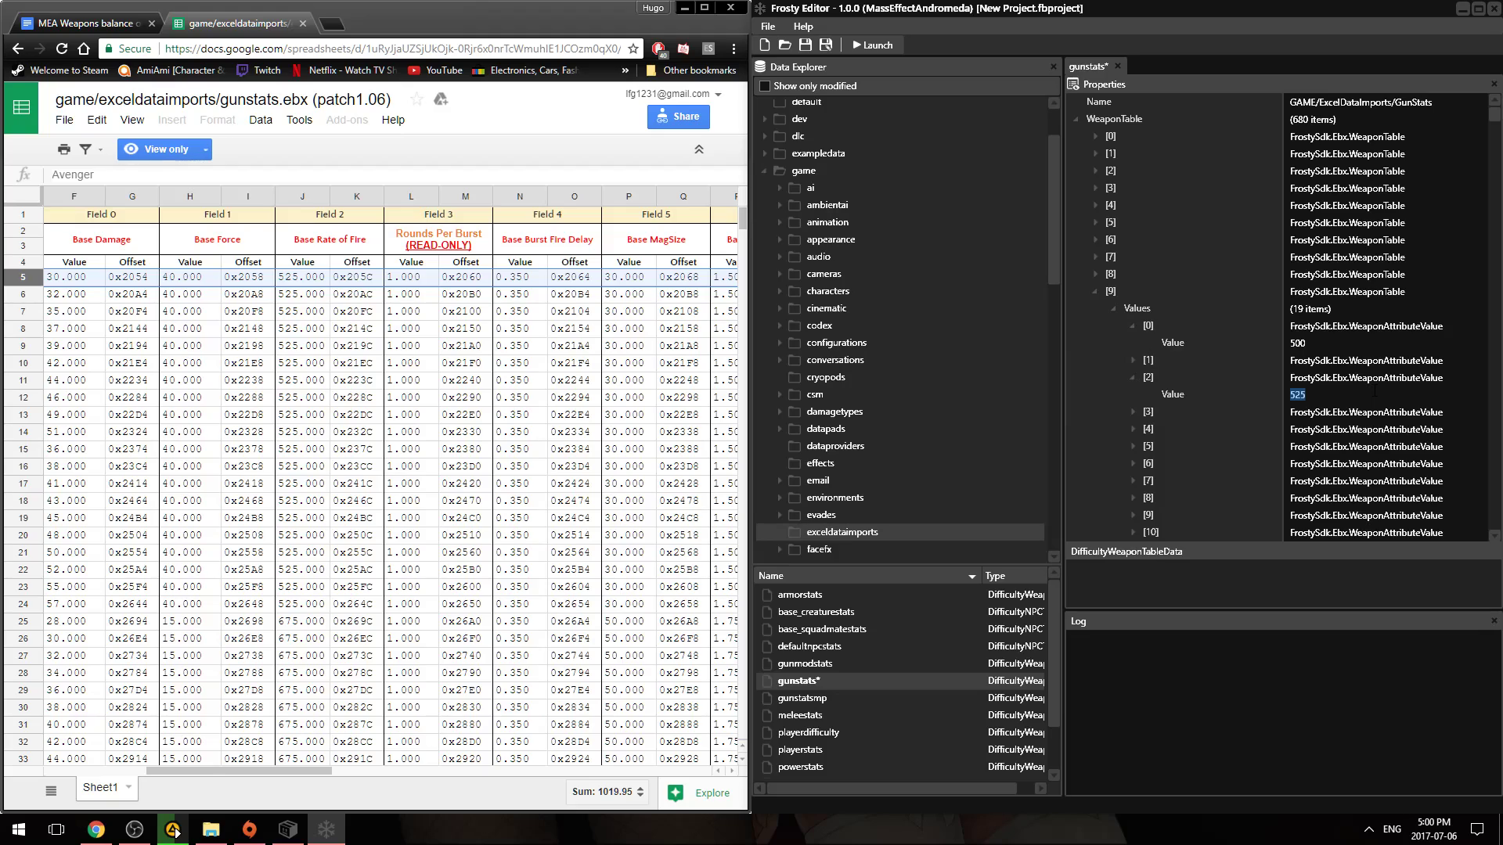
{"action": "type", "text": "6700"}
{"action": "key", "text": "BackSpace"}
{"action": "key", "text": "BackSpace"}
{"action": "type", "text": "00"}
{"action": "left_click", "coordinate": [1095, 292]}
- Expand weapon entry [100] in the WeaponTable
{"action": "scroll", "coordinate": [1221, 249], "scroll_direction": "down", "scroll_amount": 20}
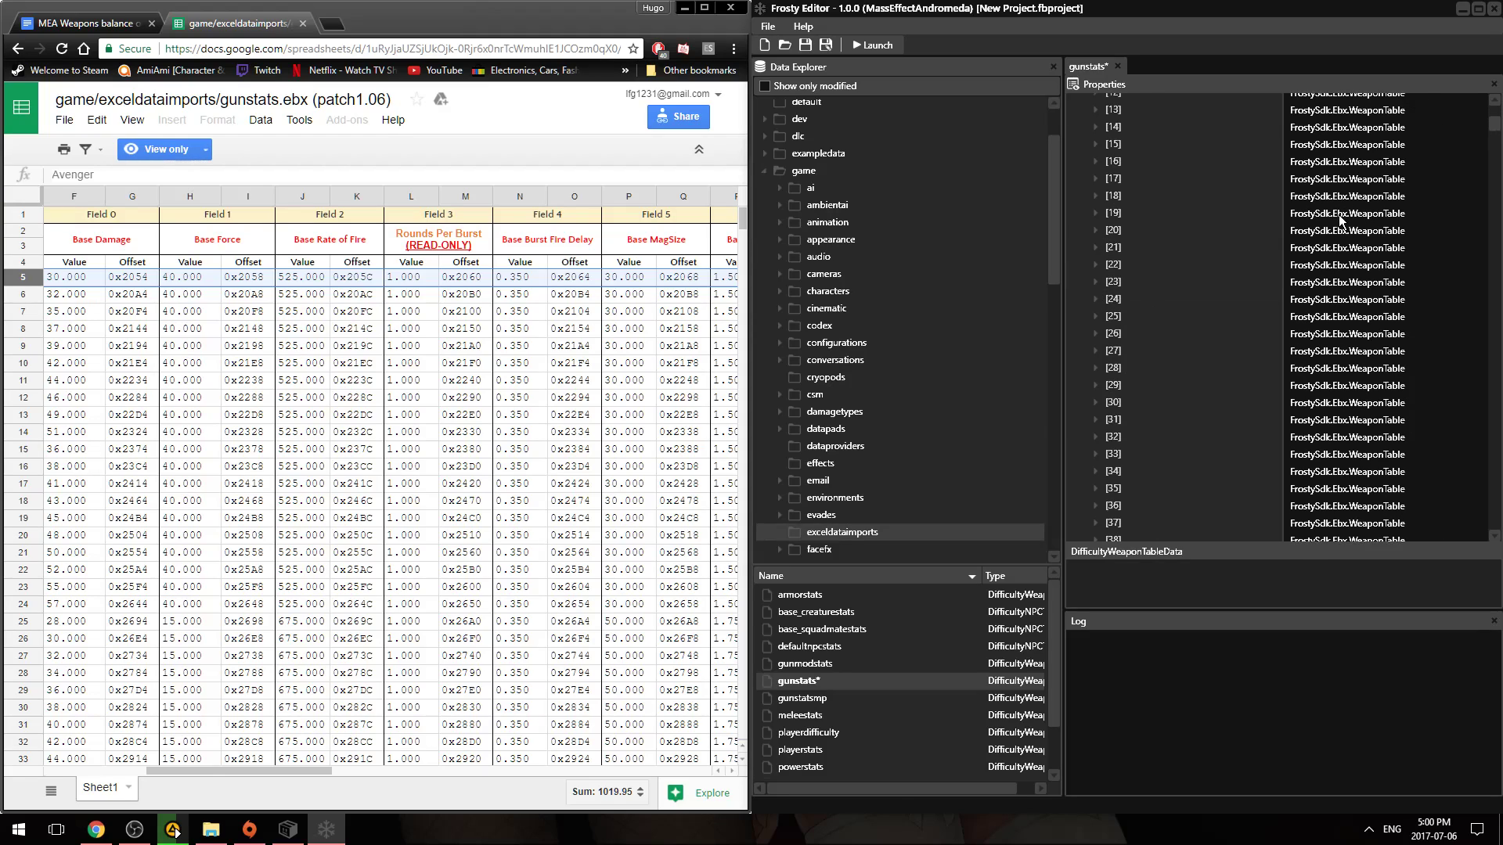
{"action": "scroll", "coordinate": [1235, 265], "scroll_direction": "down", "scroll_amount": 8}
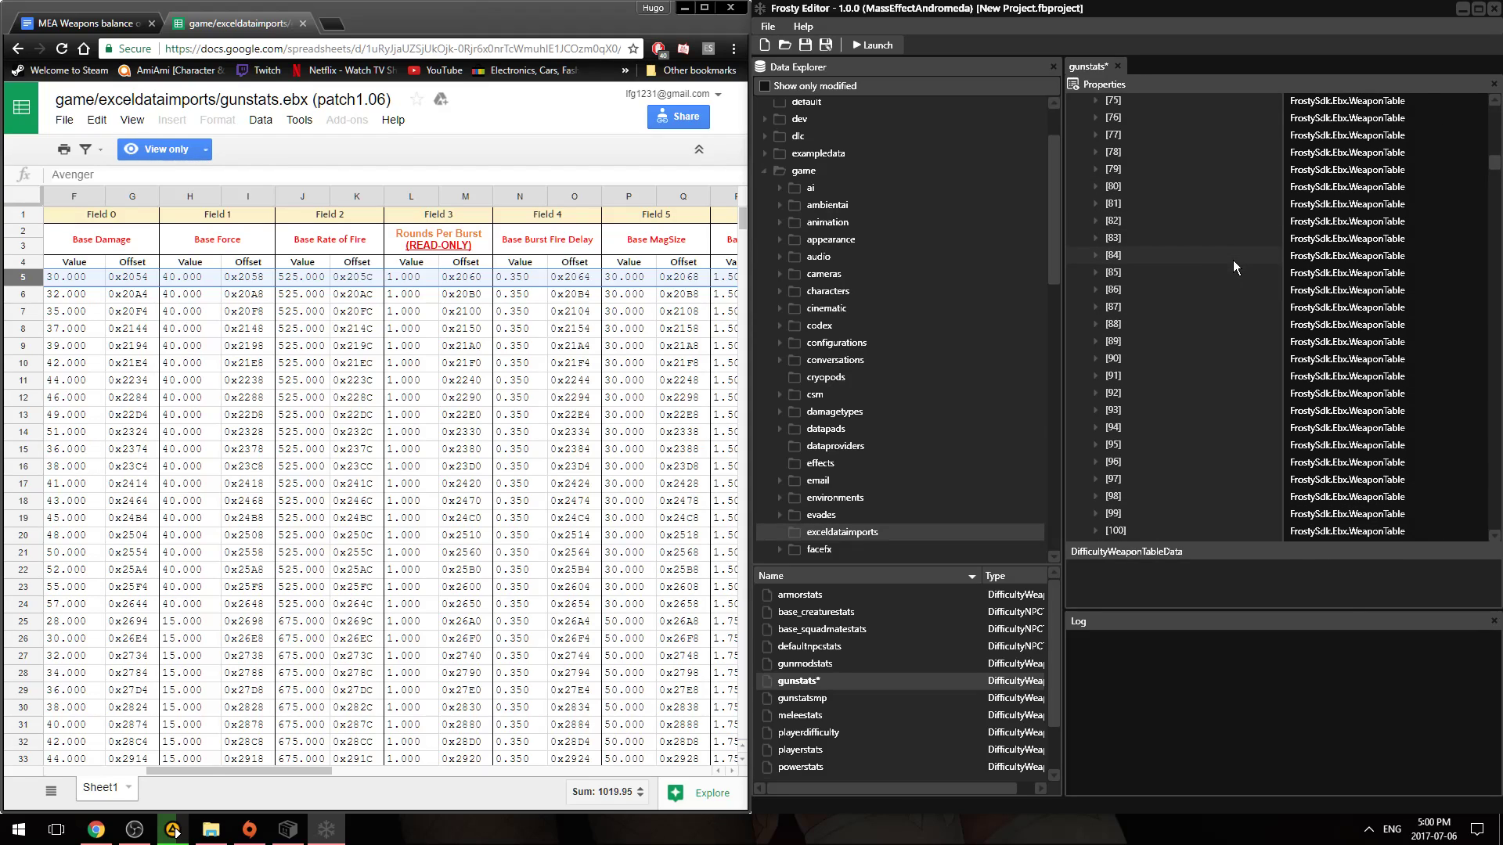
{"action": "scroll", "coordinate": [1122, 429], "scroll_direction": "down", "scroll_amount": 1}
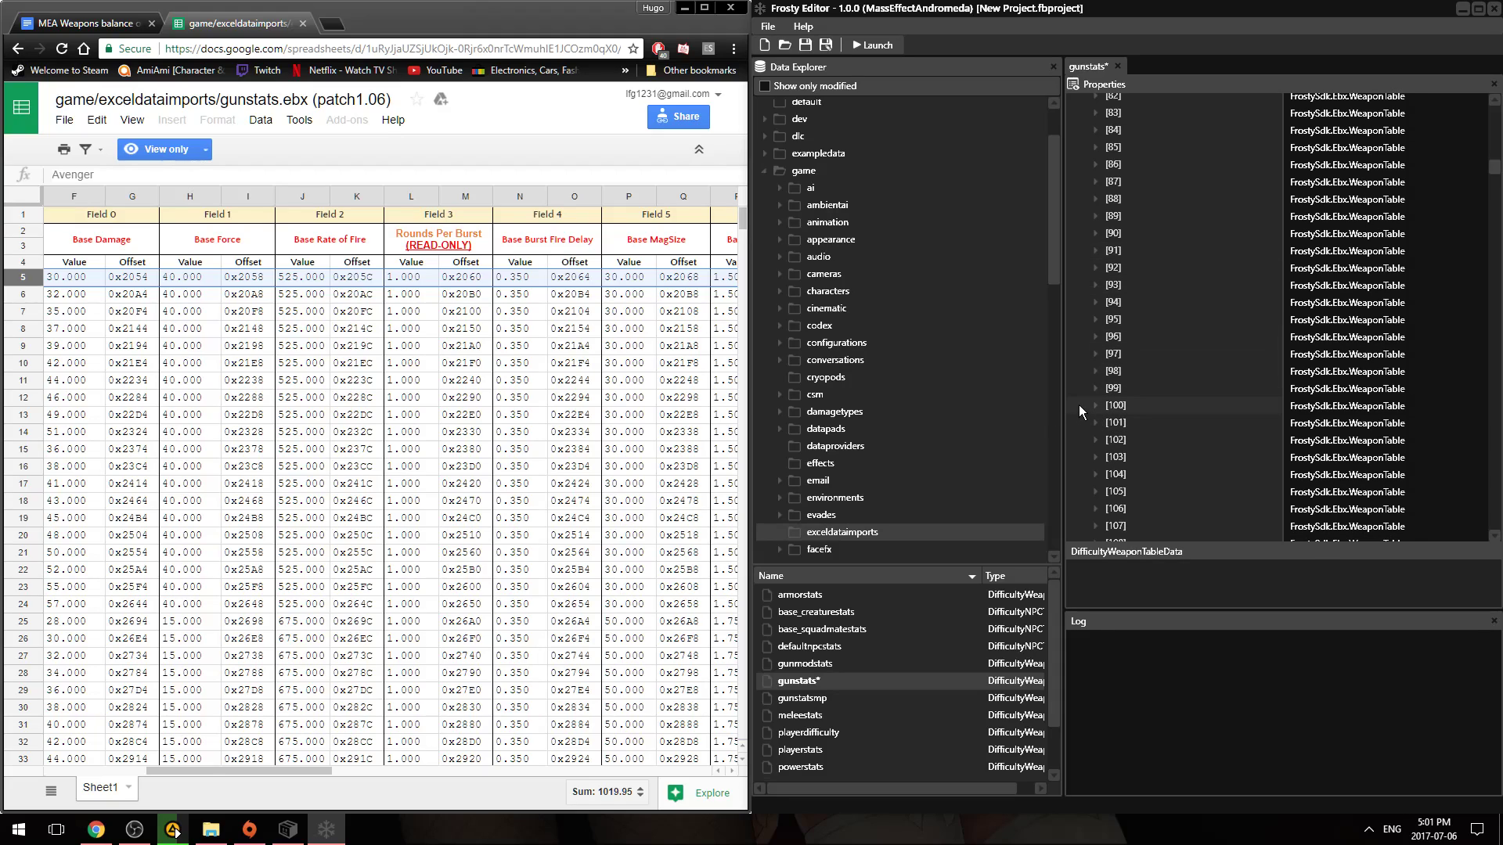
{"action": "left_click", "coordinate": [1096, 406]}
- Find the Valkyrie rows starting at weapon index 100 in the gunstats spreadsheet
{"action": "left_click_drag", "start_coordinate": [294, 775], "coordinate": [208, 763]}
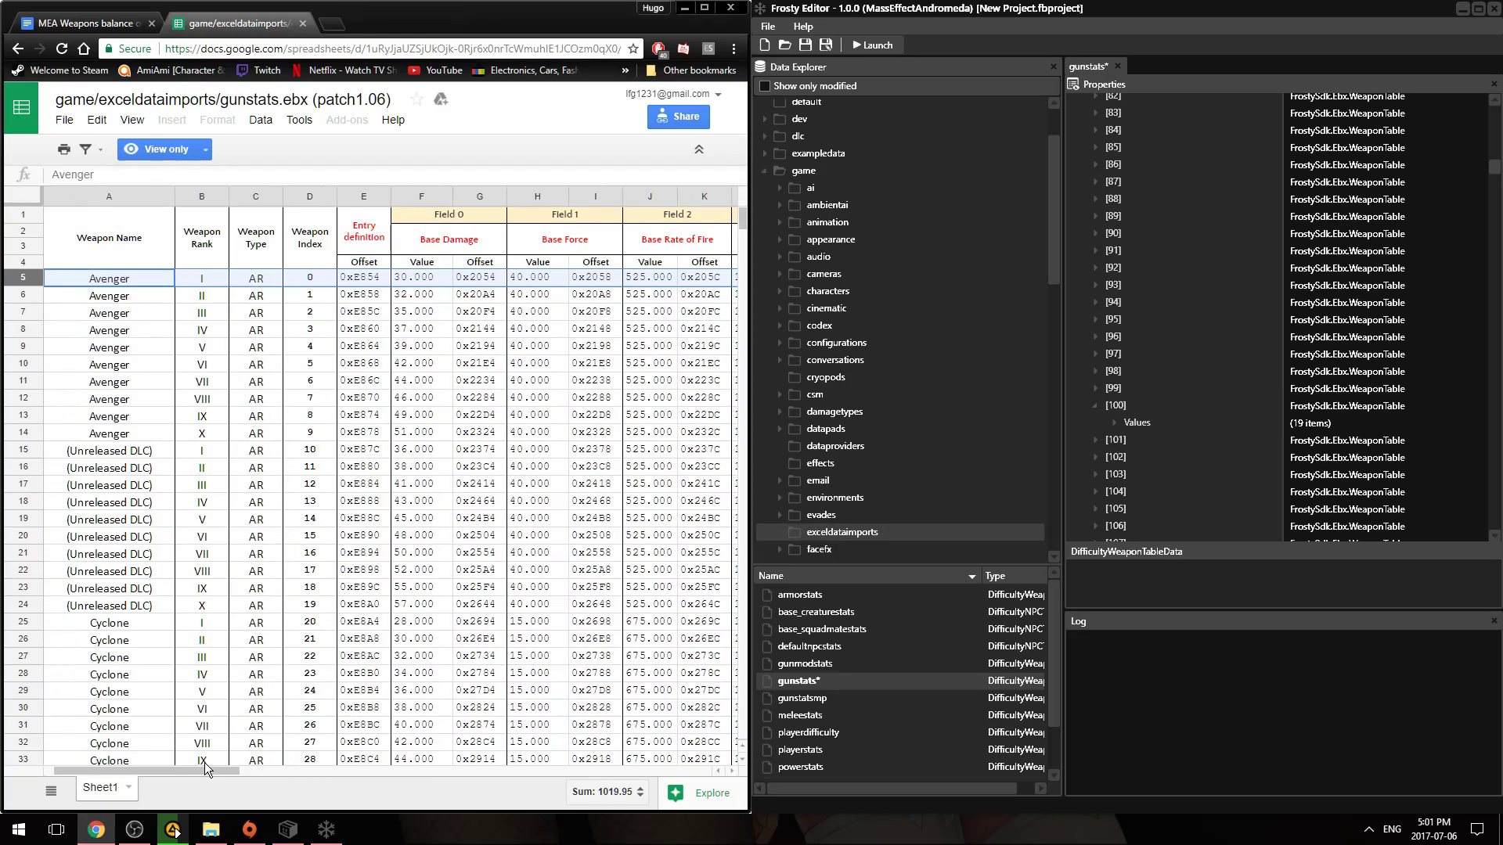
{"action": "scroll", "coordinate": [177, 486], "scroll_direction": "down", "scroll_amount": 3}
{"action": "scroll", "coordinate": [454, 336], "scroll_direction": "down", "scroll_amount": 1}
{"action": "left_click_drag", "start_coordinate": [744, 230], "coordinate": [736, 279]}
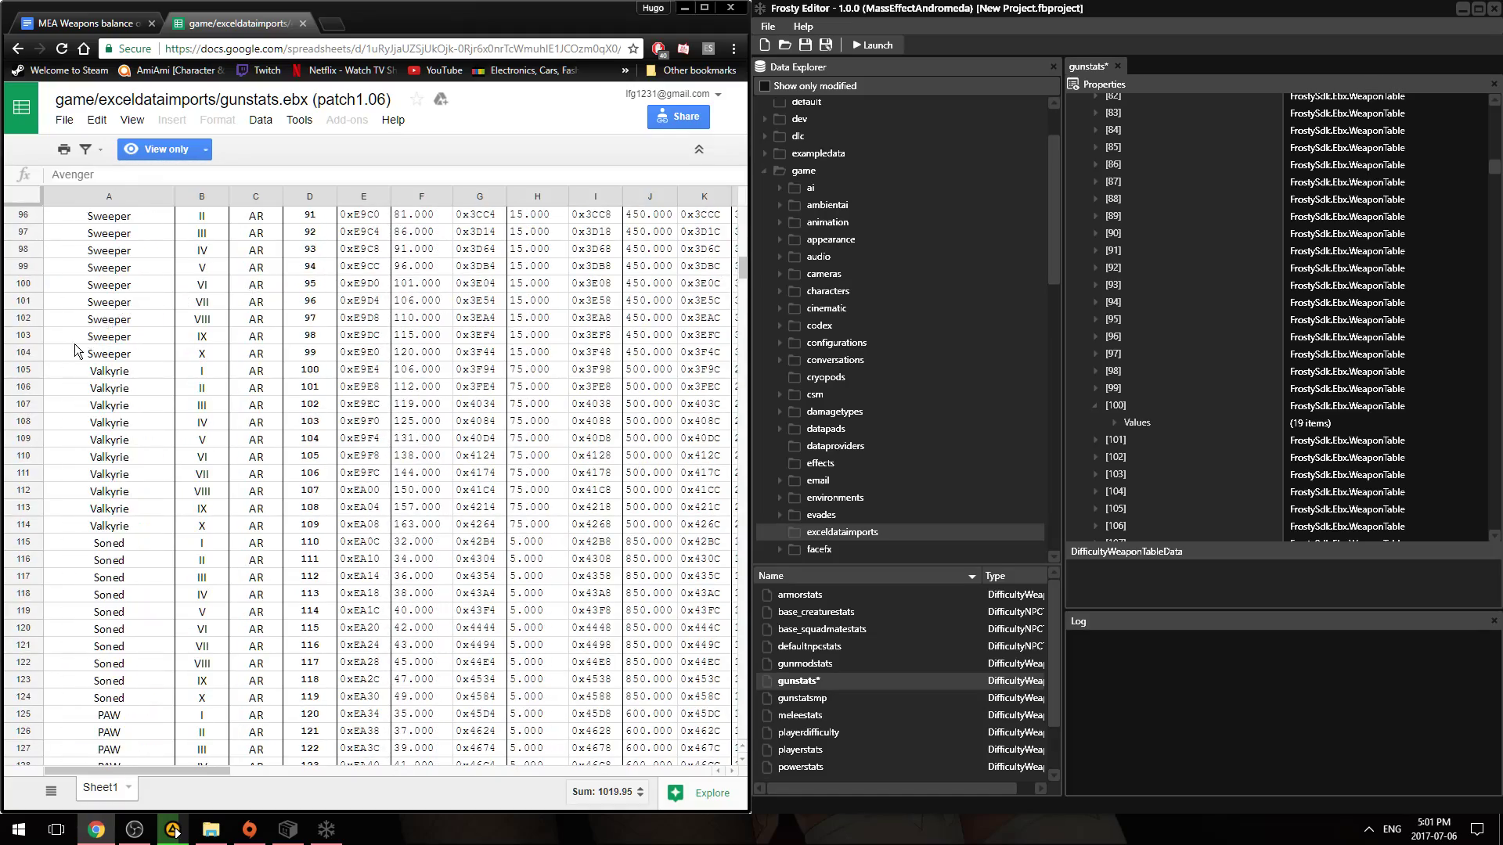
- Highlight the Valkyrie I row in the gunstats spreadsheet and check it against the field headers
{"action": "left_click", "coordinate": [31, 371]}
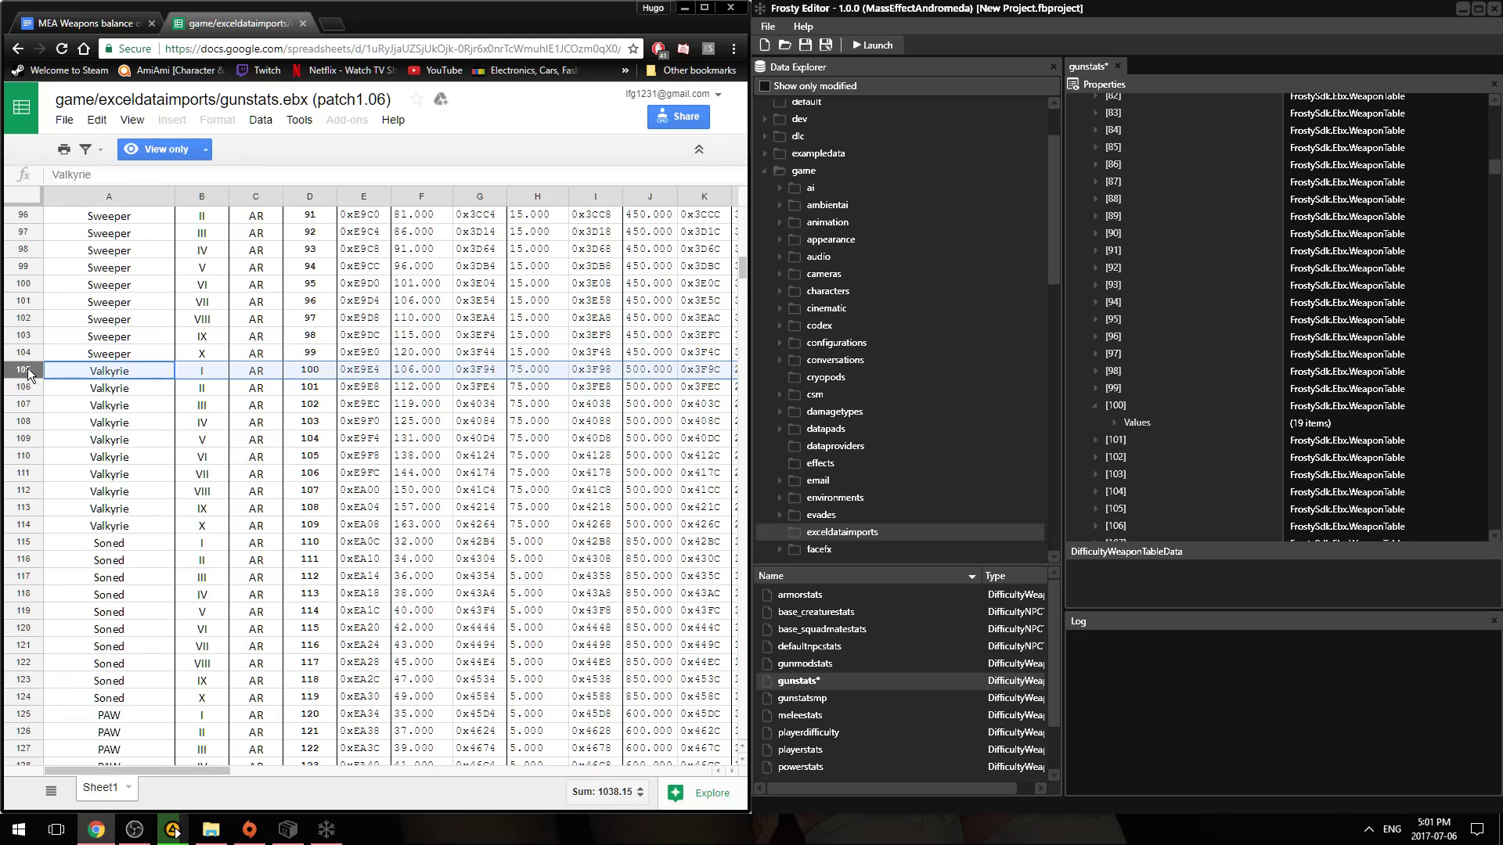
{"action": "left_click_drag", "start_coordinate": [742, 271], "coordinate": [738, 210]}
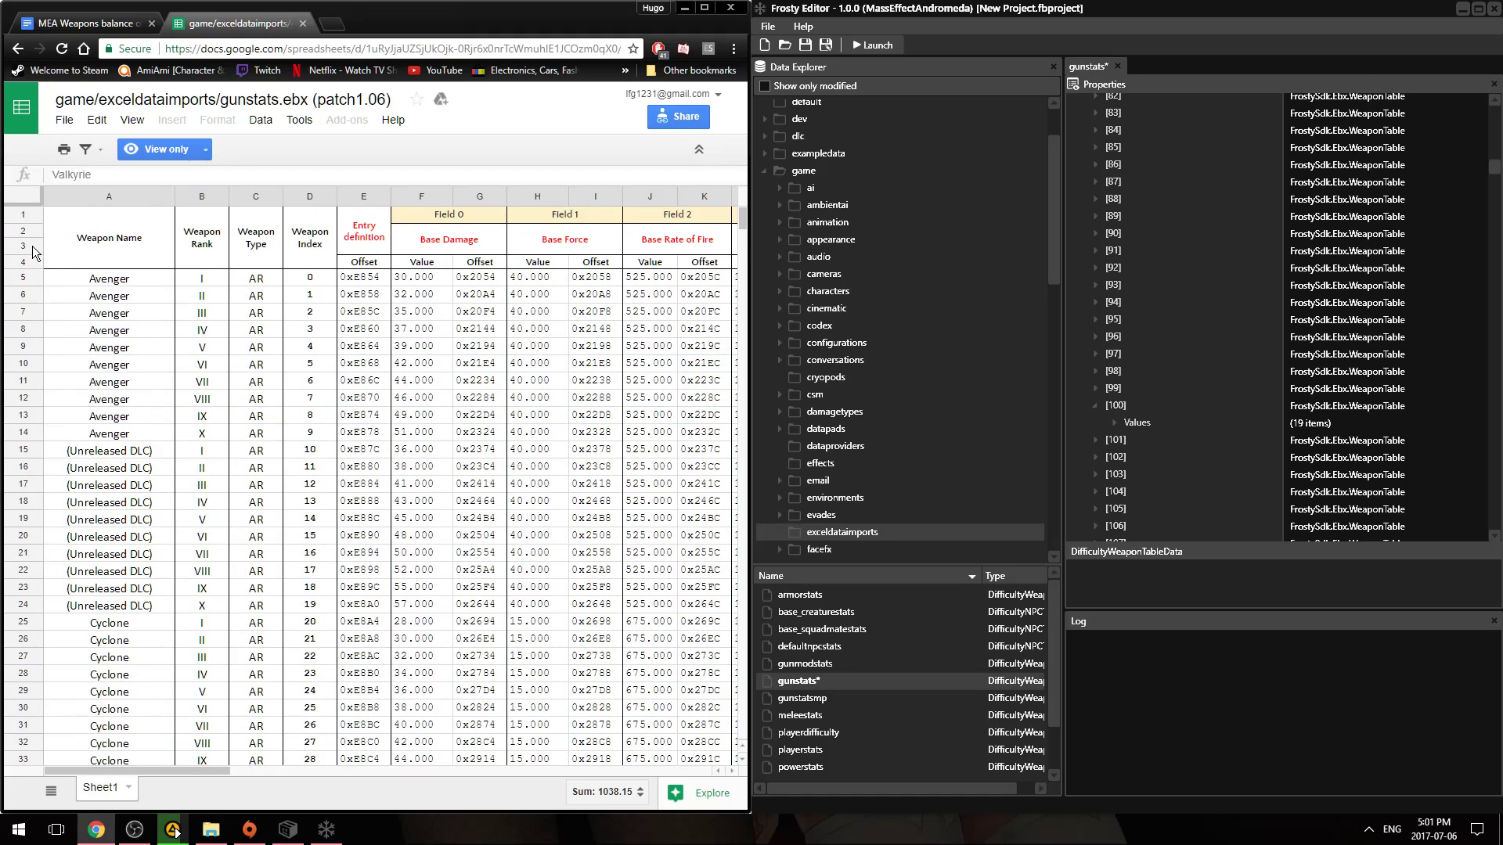
{"action": "left_click_drag", "start_coordinate": [739, 221], "coordinate": [740, 265]}
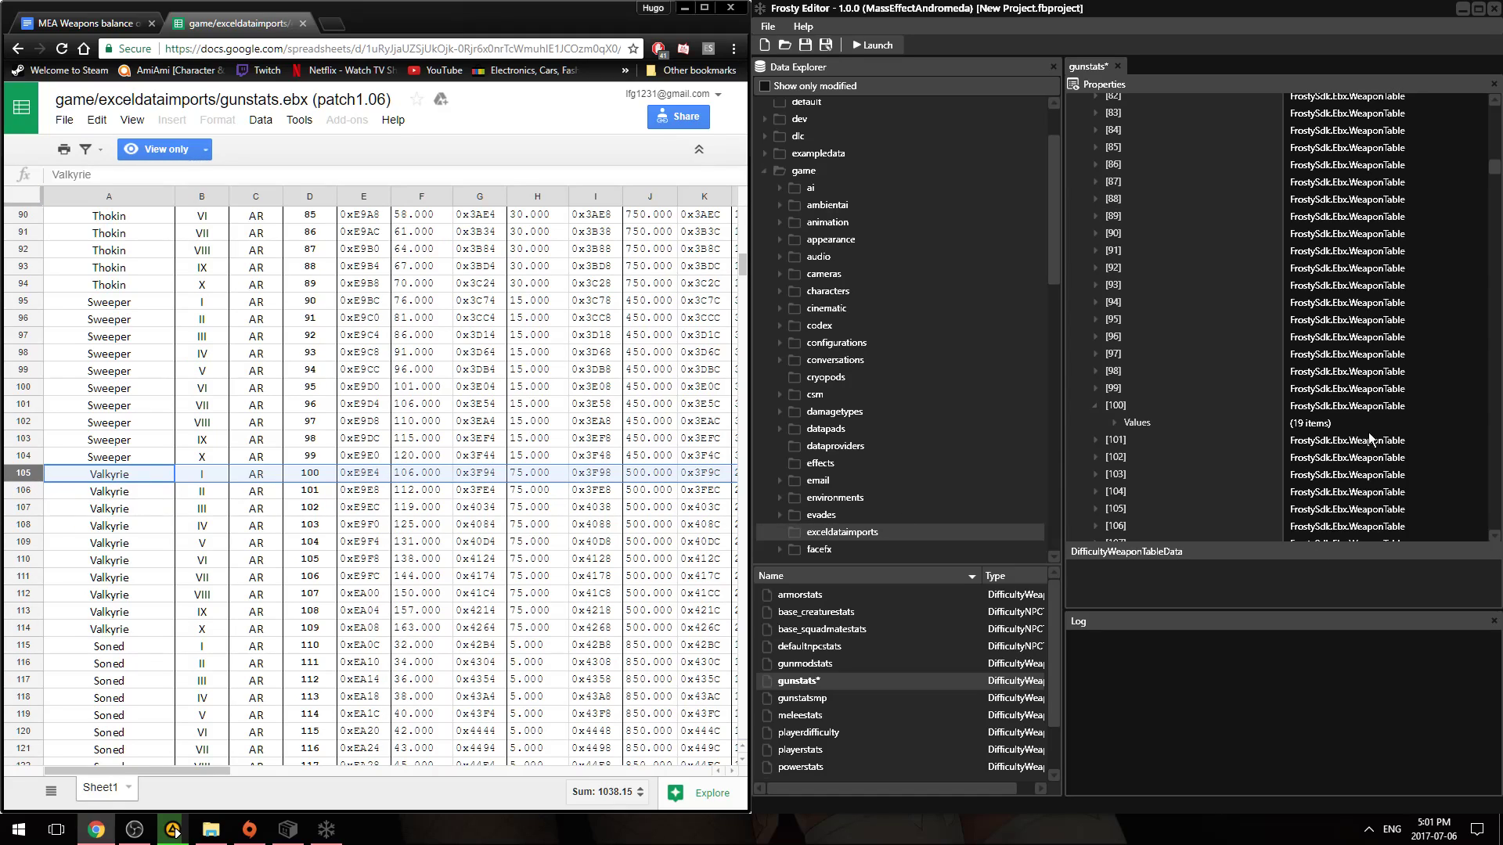
- Expand the Values of weapon entry [100] and set its base damage, attribute [0], to 600
{"action": "left_click", "coordinate": [1114, 423]}
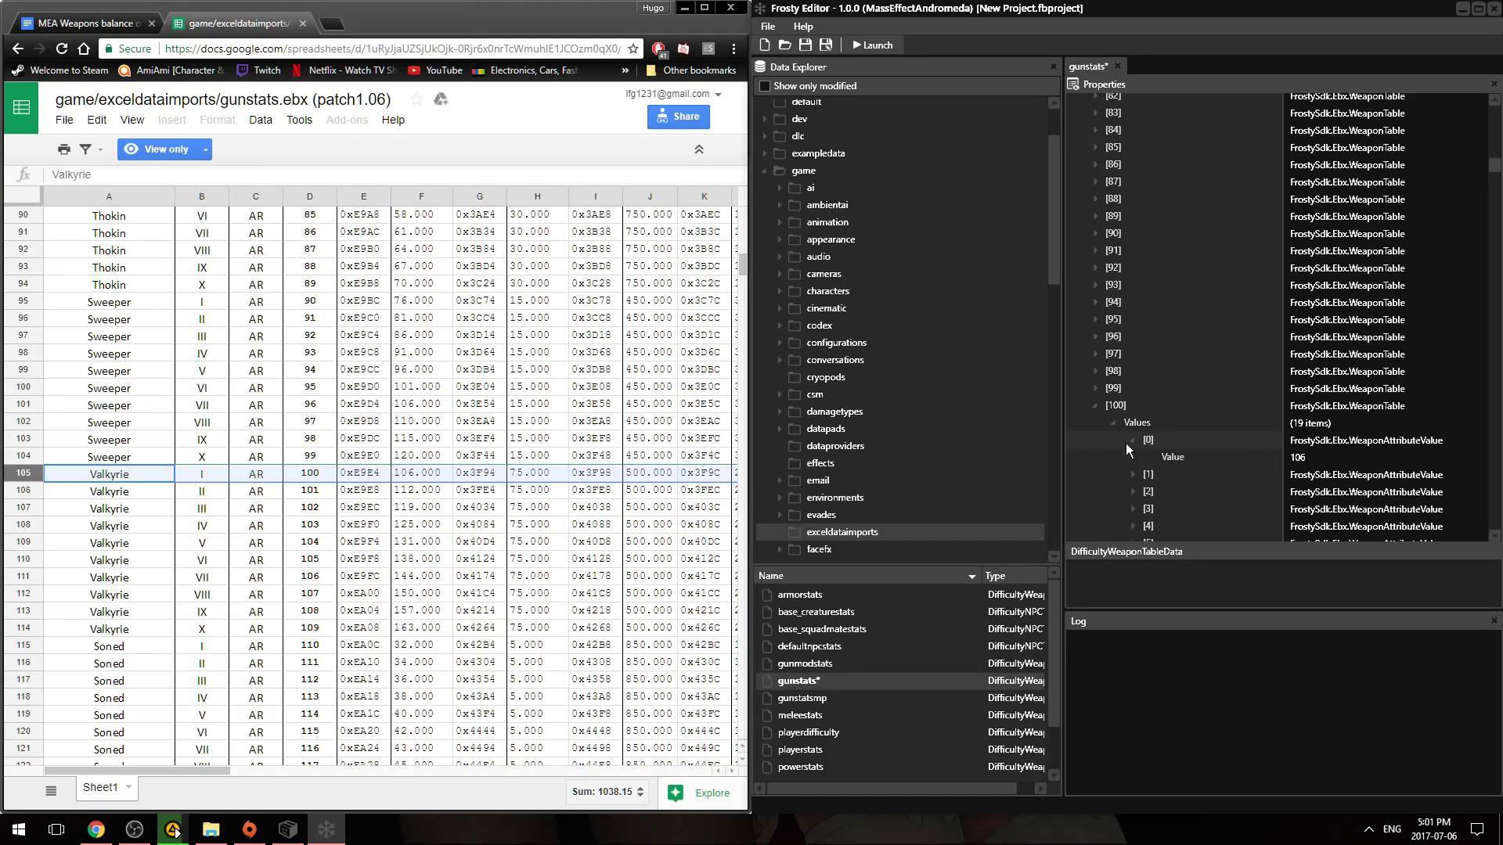
{"action": "left_click", "coordinate": [1132, 440]}
{"action": "double_click", "coordinate": [1309, 433]}
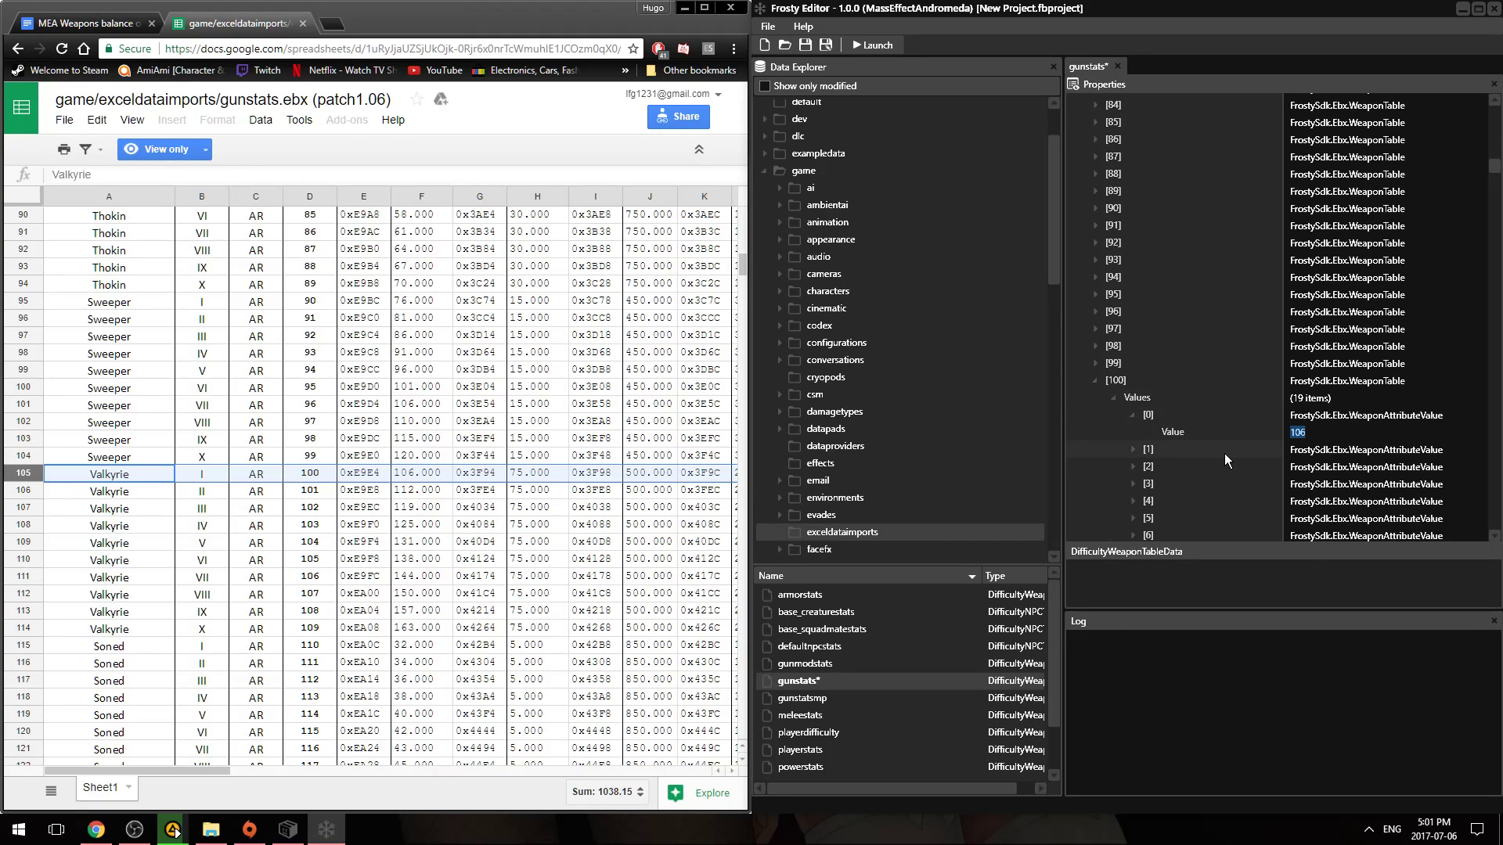
{"action": "type", "text": "600"}
- Set weapon entry [100]'s base rate of fire, attribute [2], to 700 and check the field against the spreadsheet's Field 2 header and Valkyrie row
{"action": "left_click", "coordinate": [1132, 467]}
{"action": "left_click", "coordinate": [1172, 483]}
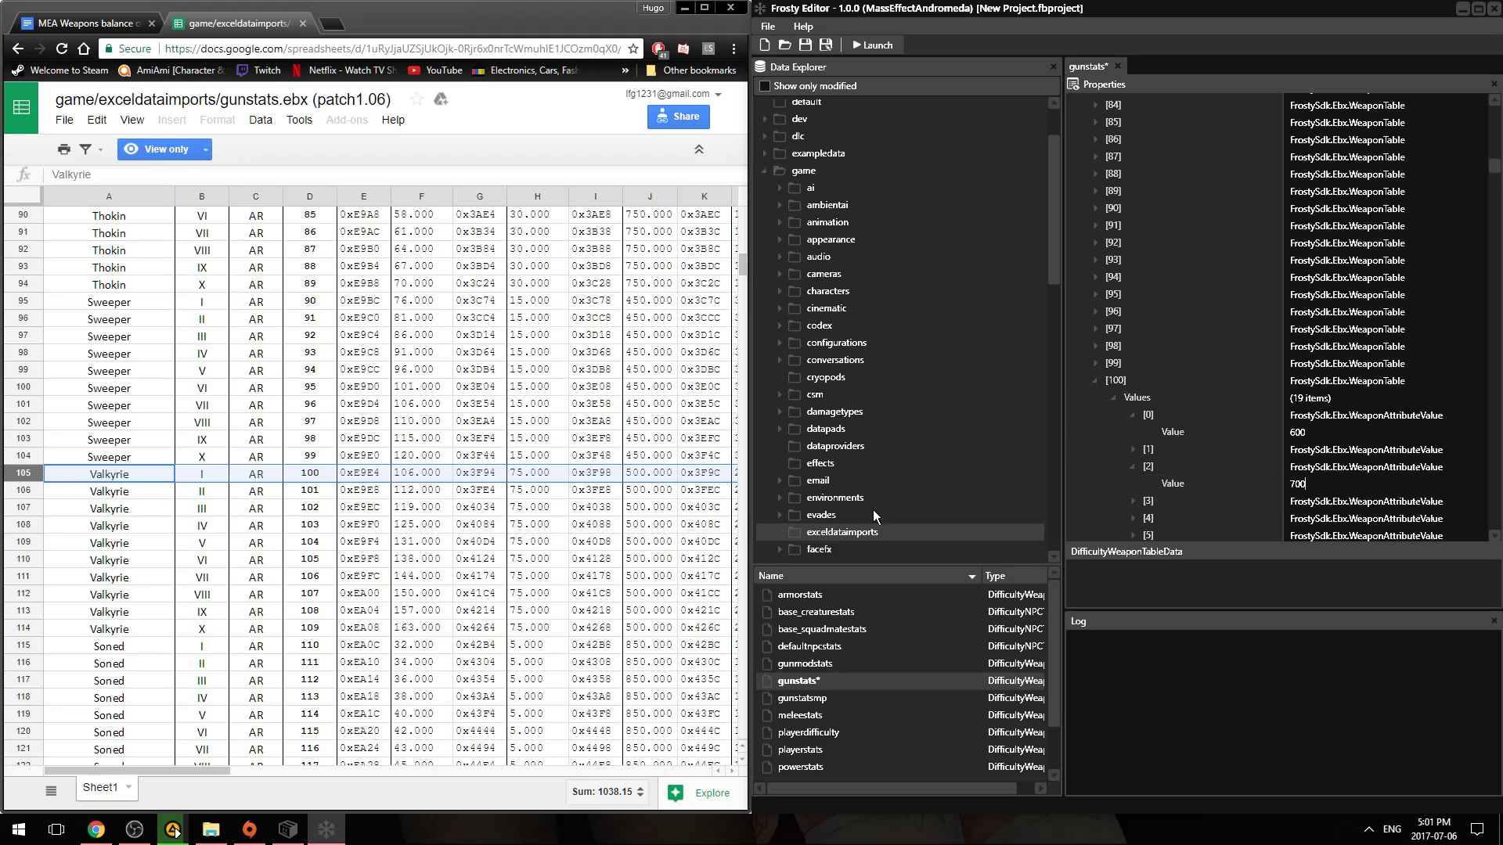
{"action": "scroll", "coordinate": [632, 383], "scroll_direction": "up", "scroll_amount": 1}
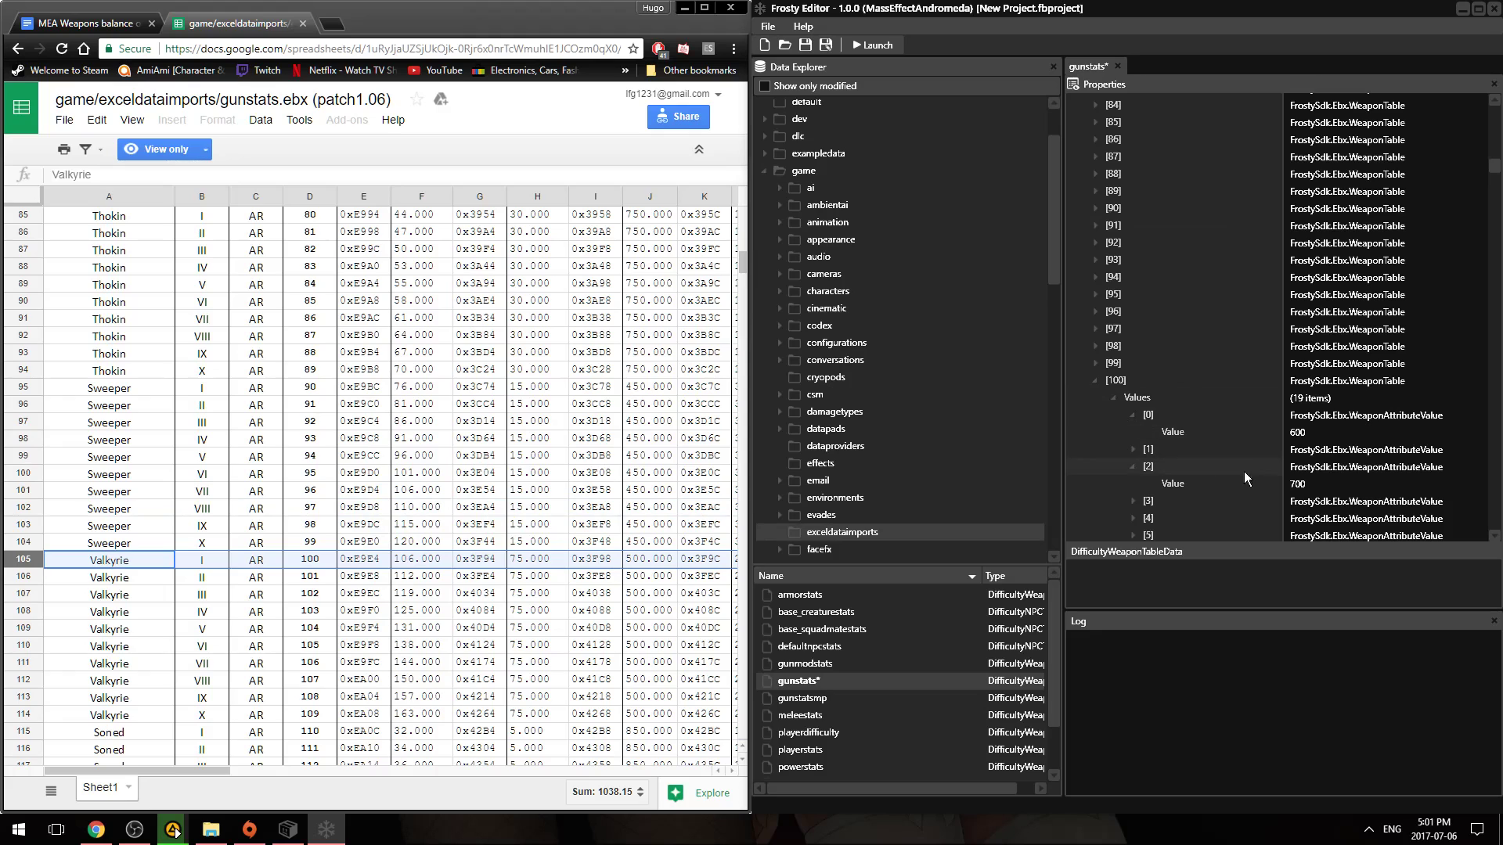
{"action": "scroll", "coordinate": [688, 376], "scroll_direction": "up", "scroll_amount": 4}
{"action": "left_click_drag", "start_coordinate": [744, 252], "coordinate": [748, 200]}
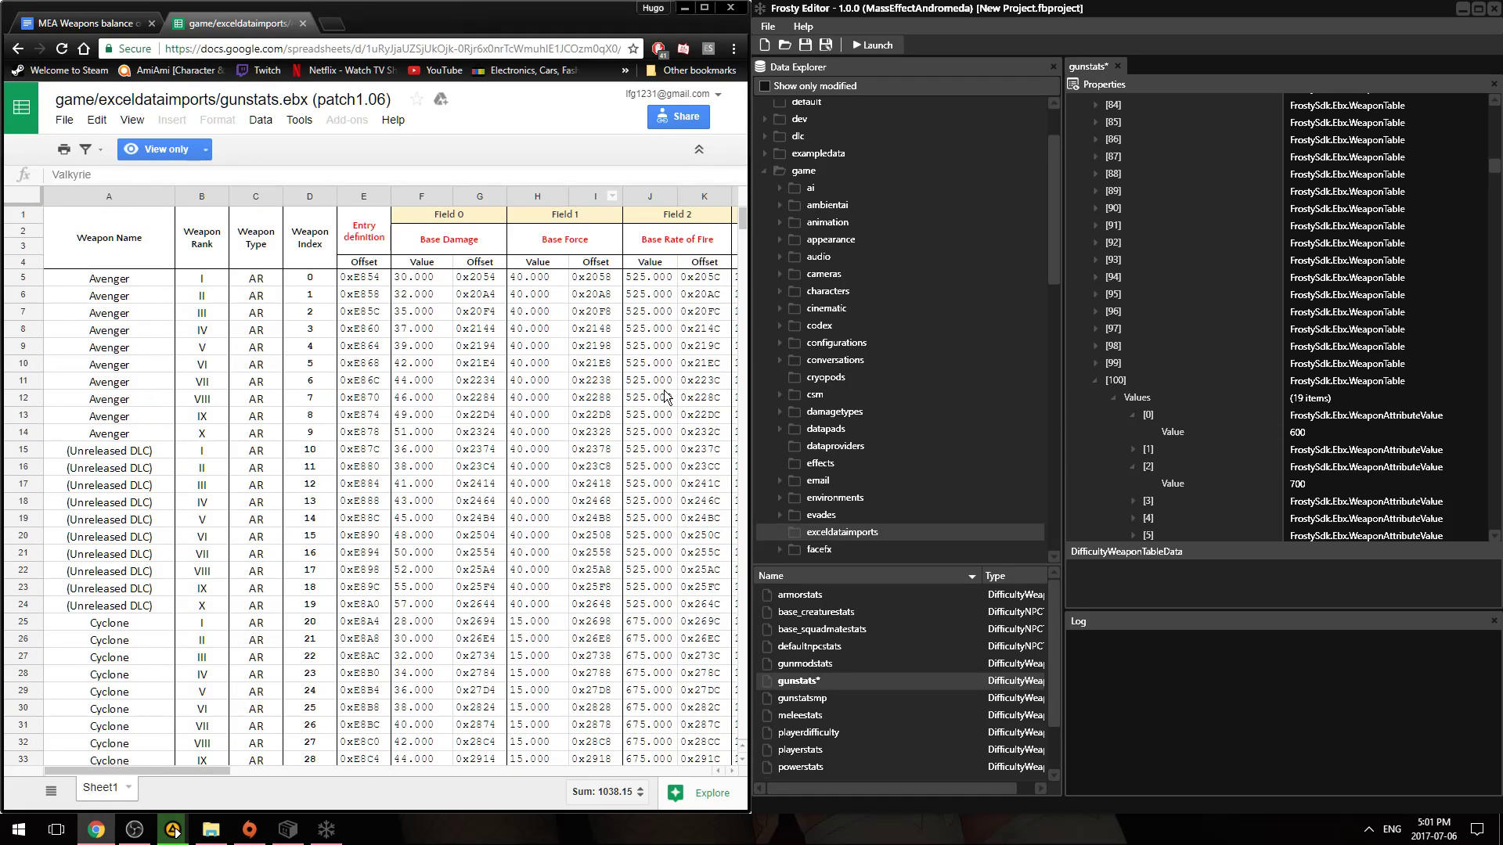
{"action": "double_click", "coordinate": [1297, 484]}
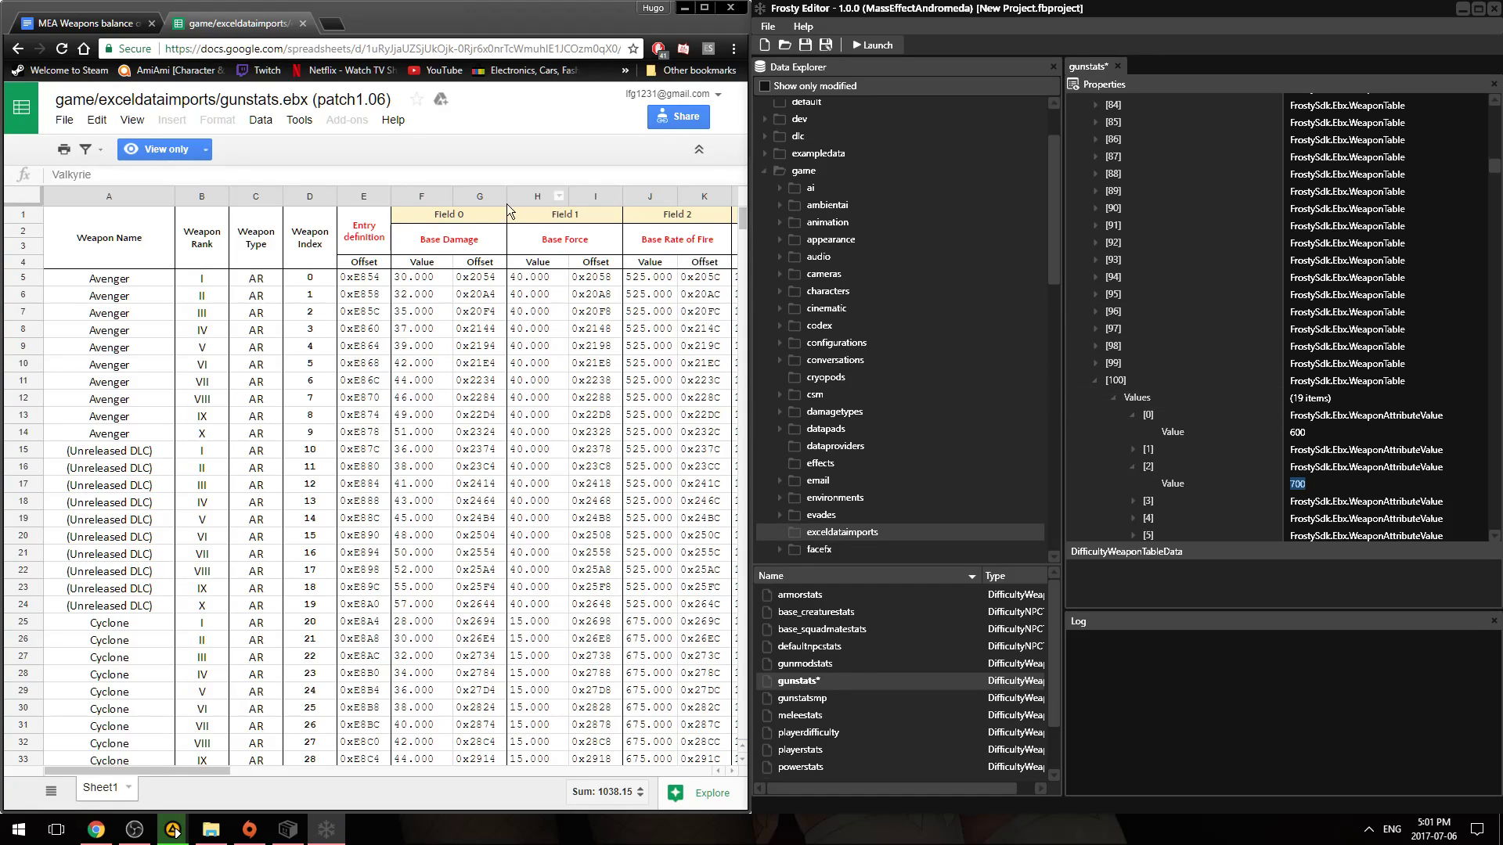
{"action": "scroll", "coordinate": [728, 264], "scroll_direction": "down", "scroll_amount": 15}
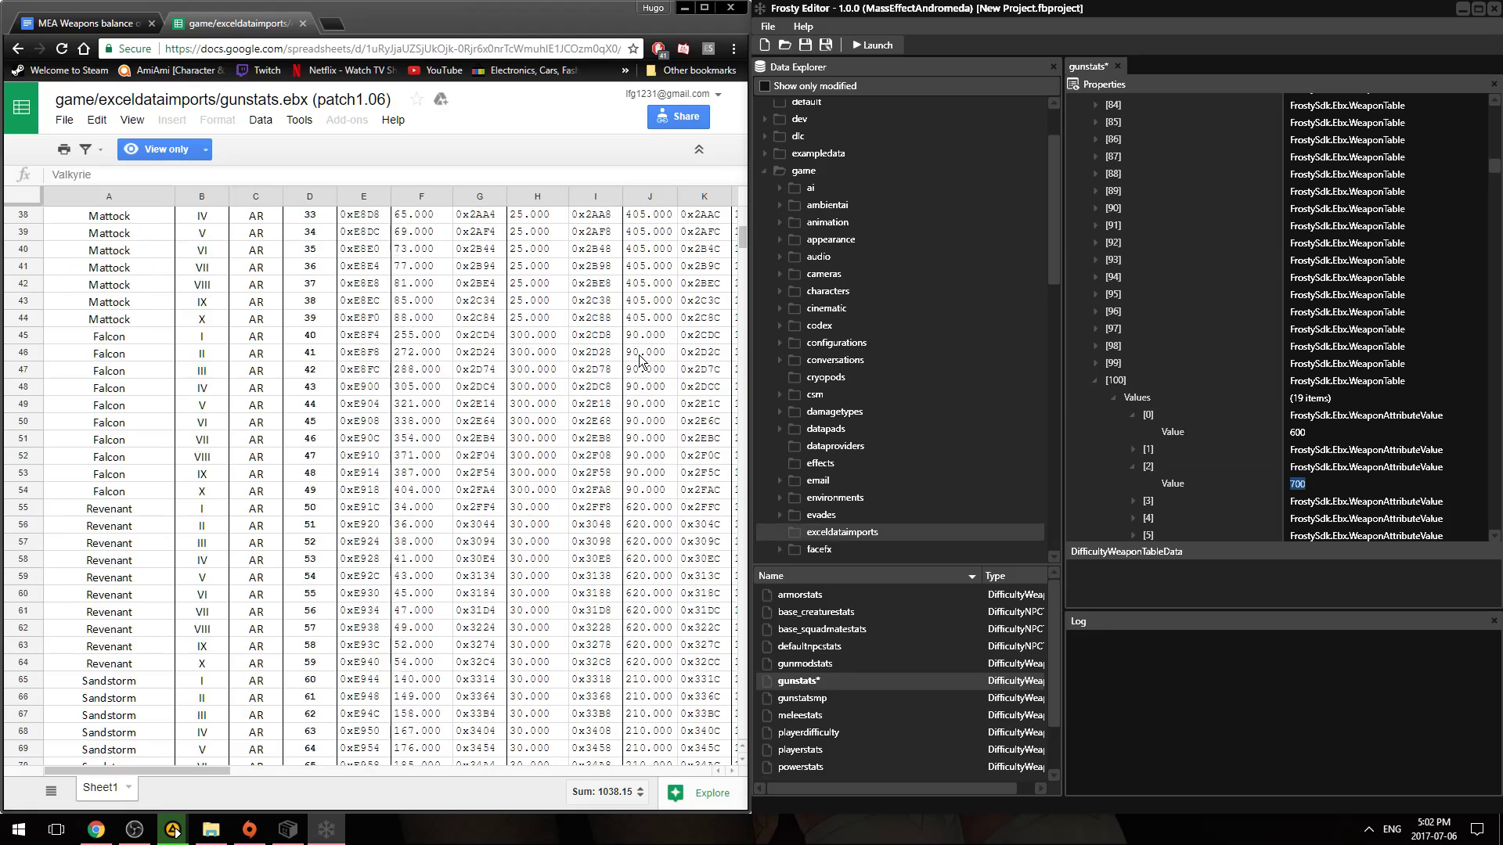
{"action": "scroll", "coordinate": [728, 265], "scroll_direction": "down", "scroll_amount": 10}
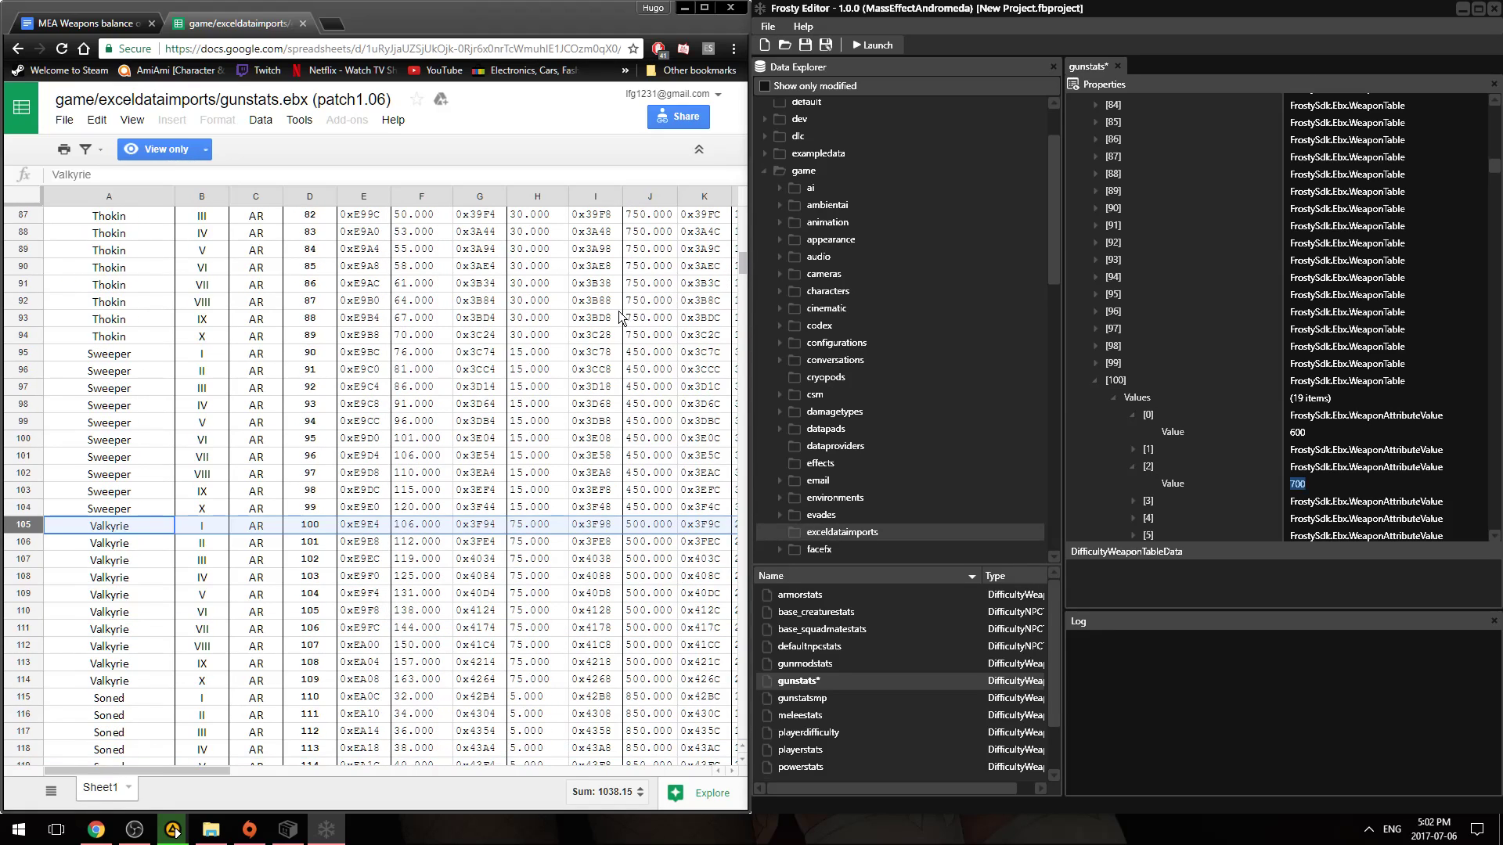
{"action": "scroll", "coordinate": [1192, 447], "scroll_direction": "down", "scroll_amount": 1}
- Identify Base MagSize as Field 5 in the spreadsheet, set weapon entry [100]'s attribute [5] to 200 and collapse the entry
{"action": "left_click", "coordinate": [1133, 486]}
{"action": "left_click", "coordinate": [1296, 503]}
{"action": "scroll", "coordinate": [675, 423], "scroll_direction": "up", "scroll_amount": 4}
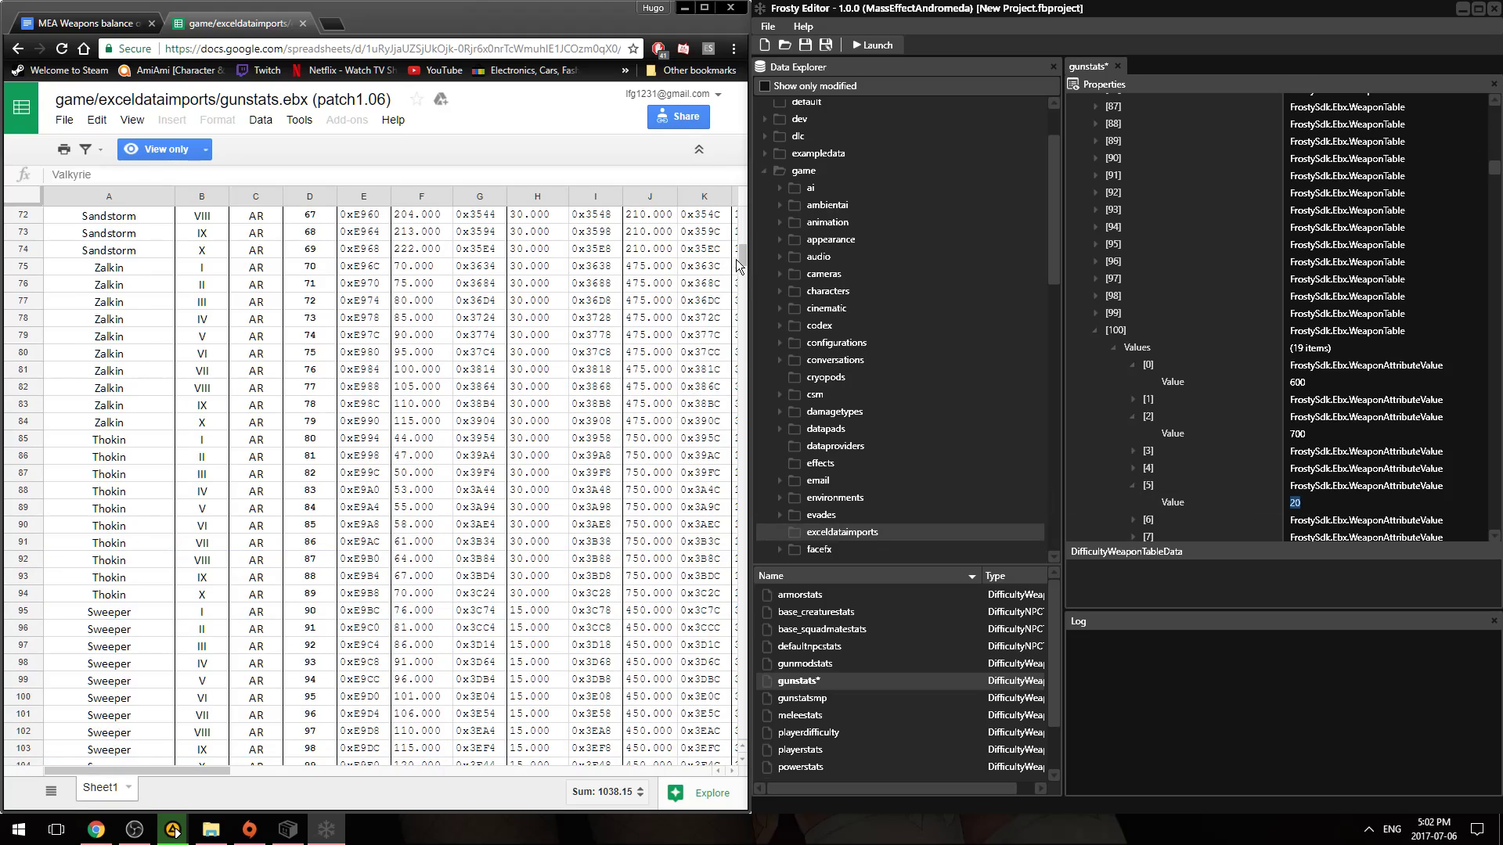
{"action": "left_click_drag", "start_coordinate": [742, 262], "coordinate": [742, 213]}
{"action": "left_click_drag", "start_coordinate": [234, 774], "coordinate": [327, 757]}
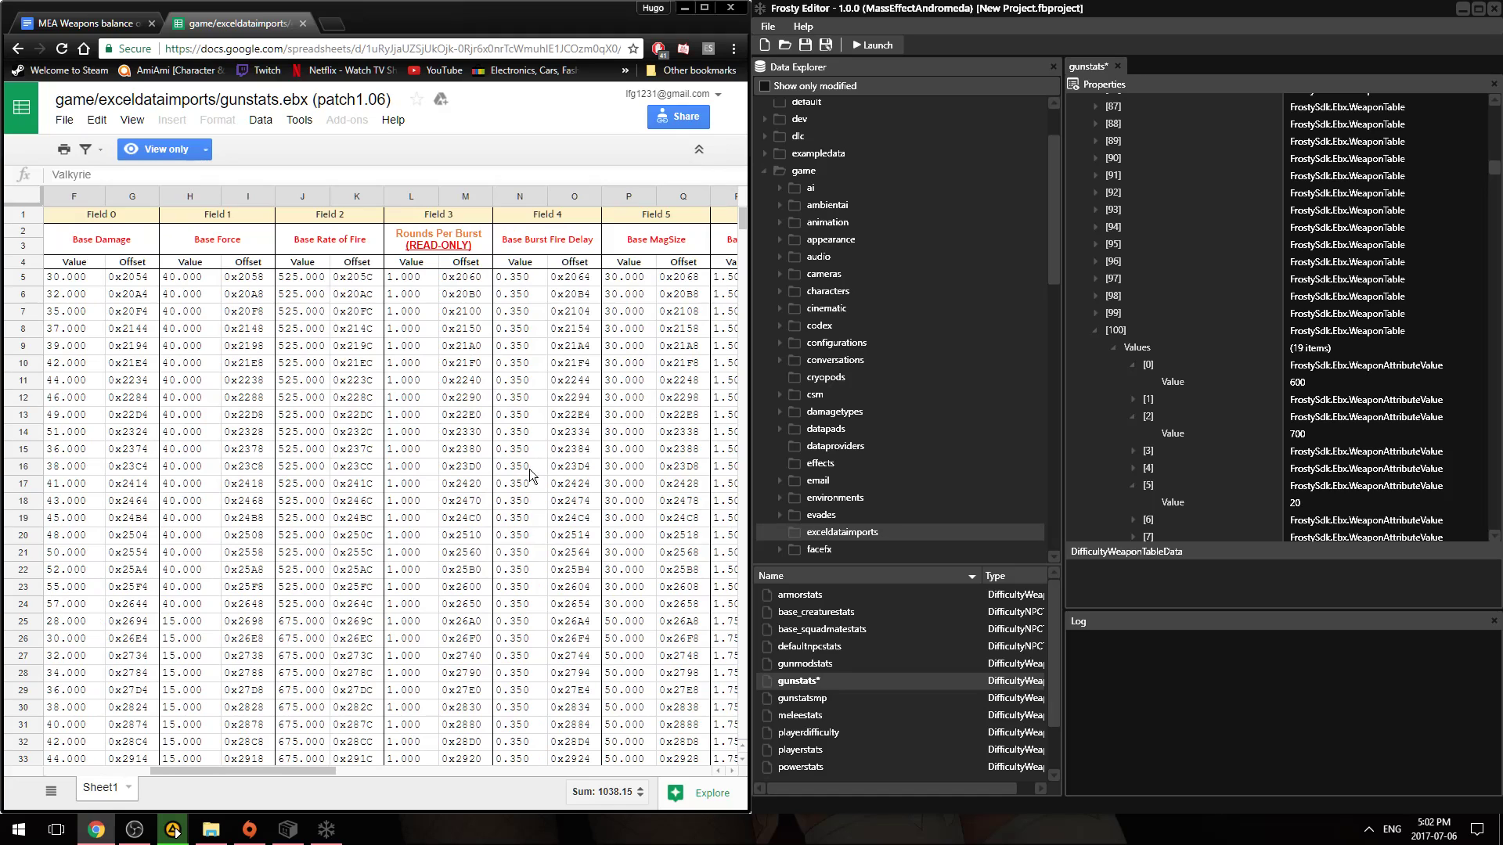
{"action": "scroll", "coordinate": [661, 384], "scroll_direction": "down", "scroll_amount": 4}
{"action": "scroll", "coordinate": [661, 383], "scroll_direction": "down", "scroll_amount": 15}
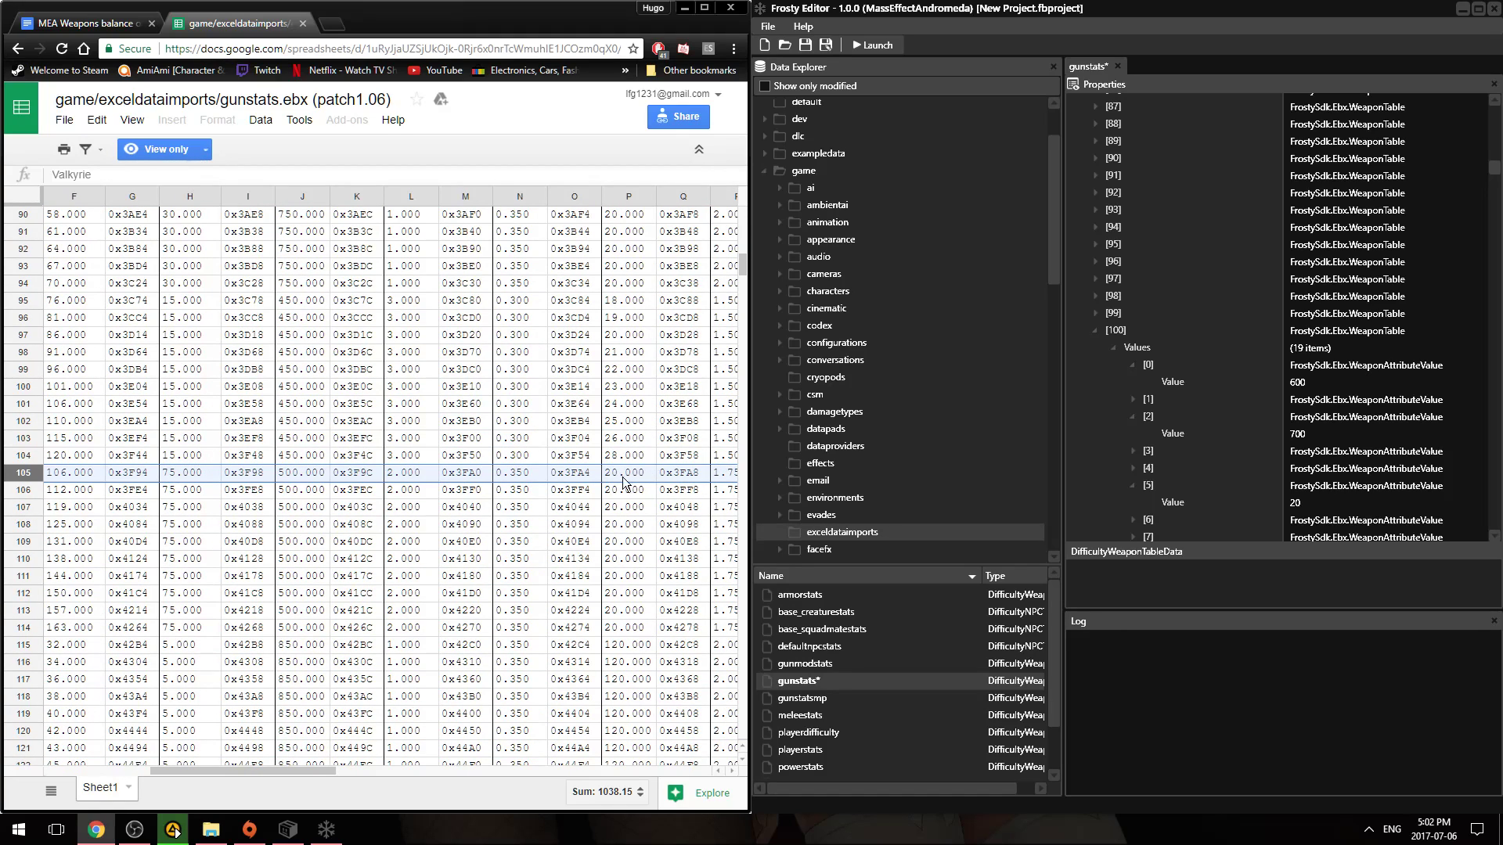
{"action": "scroll", "coordinate": [696, 307], "scroll_direction": "up", "scroll_amount": 18}
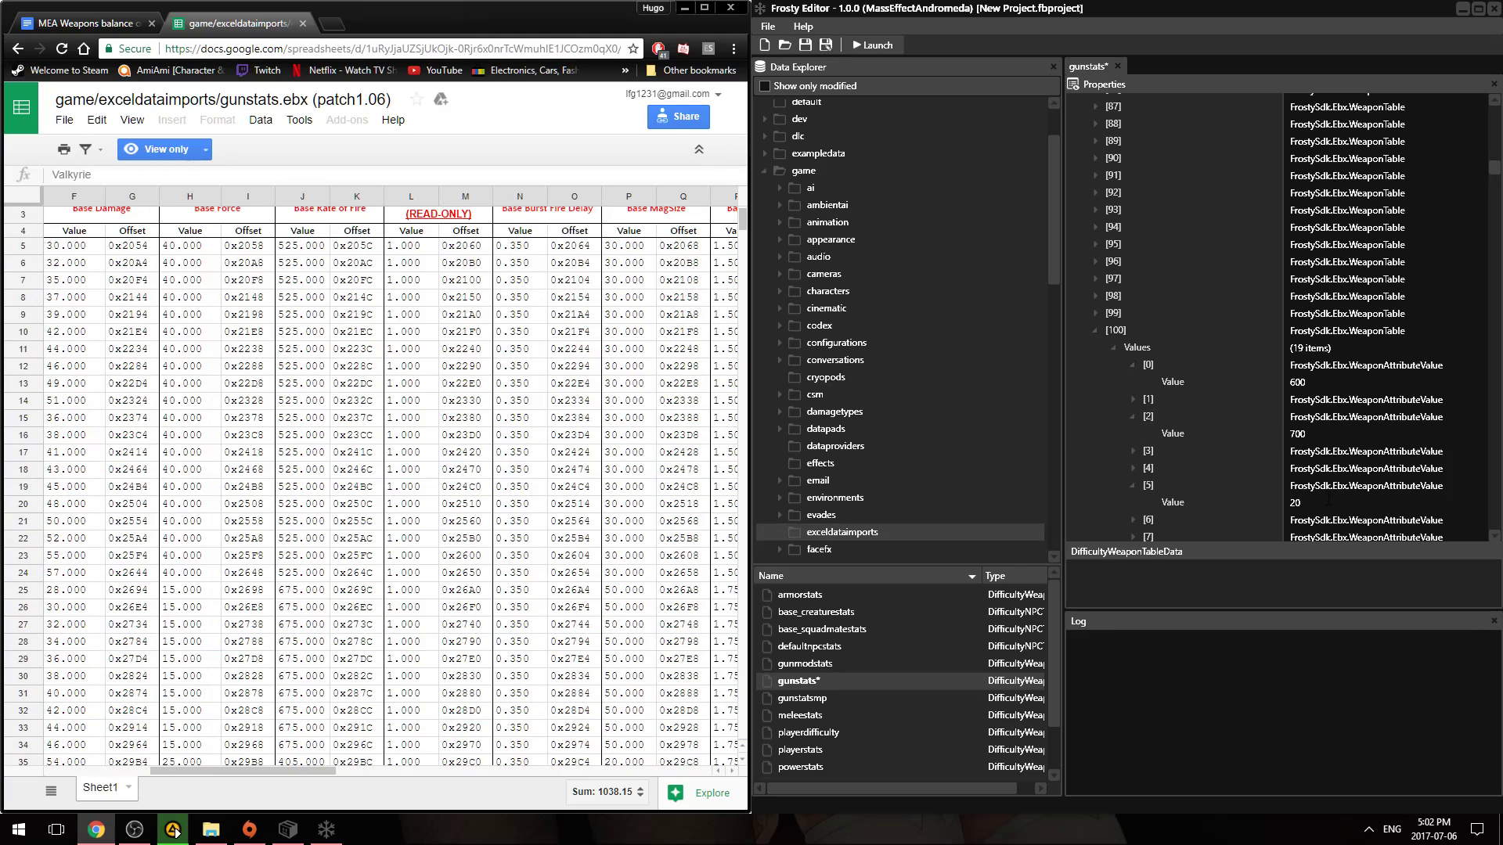
{"action": "left_click", "coordinate": [1305, 503]}
{"action": "type", "text": "0"}
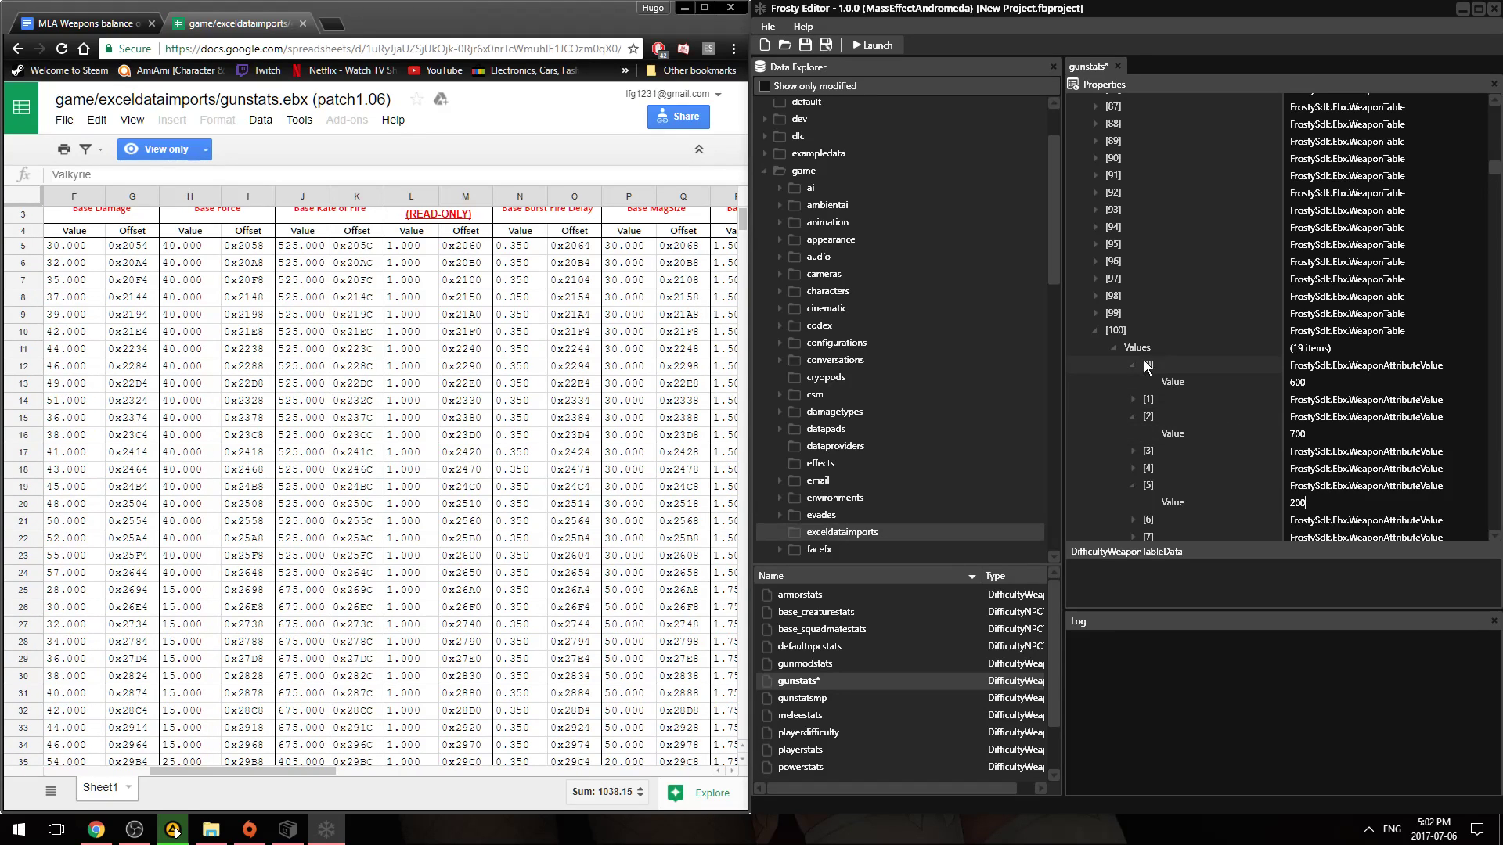
{"action": "left_click", "coordinate": [1096, 332]}
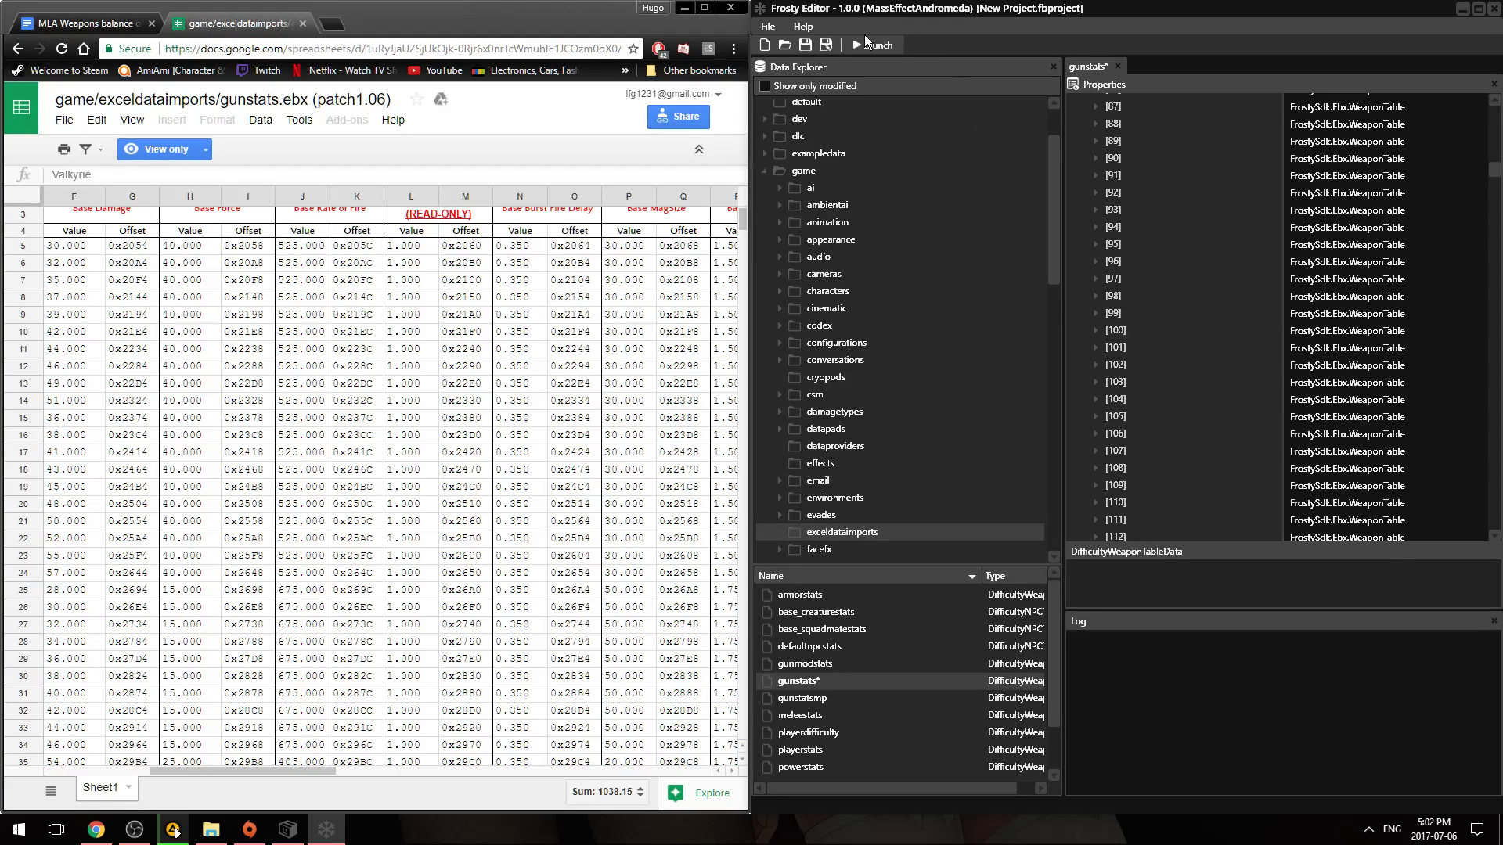
- Save the project in the Pictures folder under the file name Tester
{"action": "left_click", "coordinate": [803, 45]}
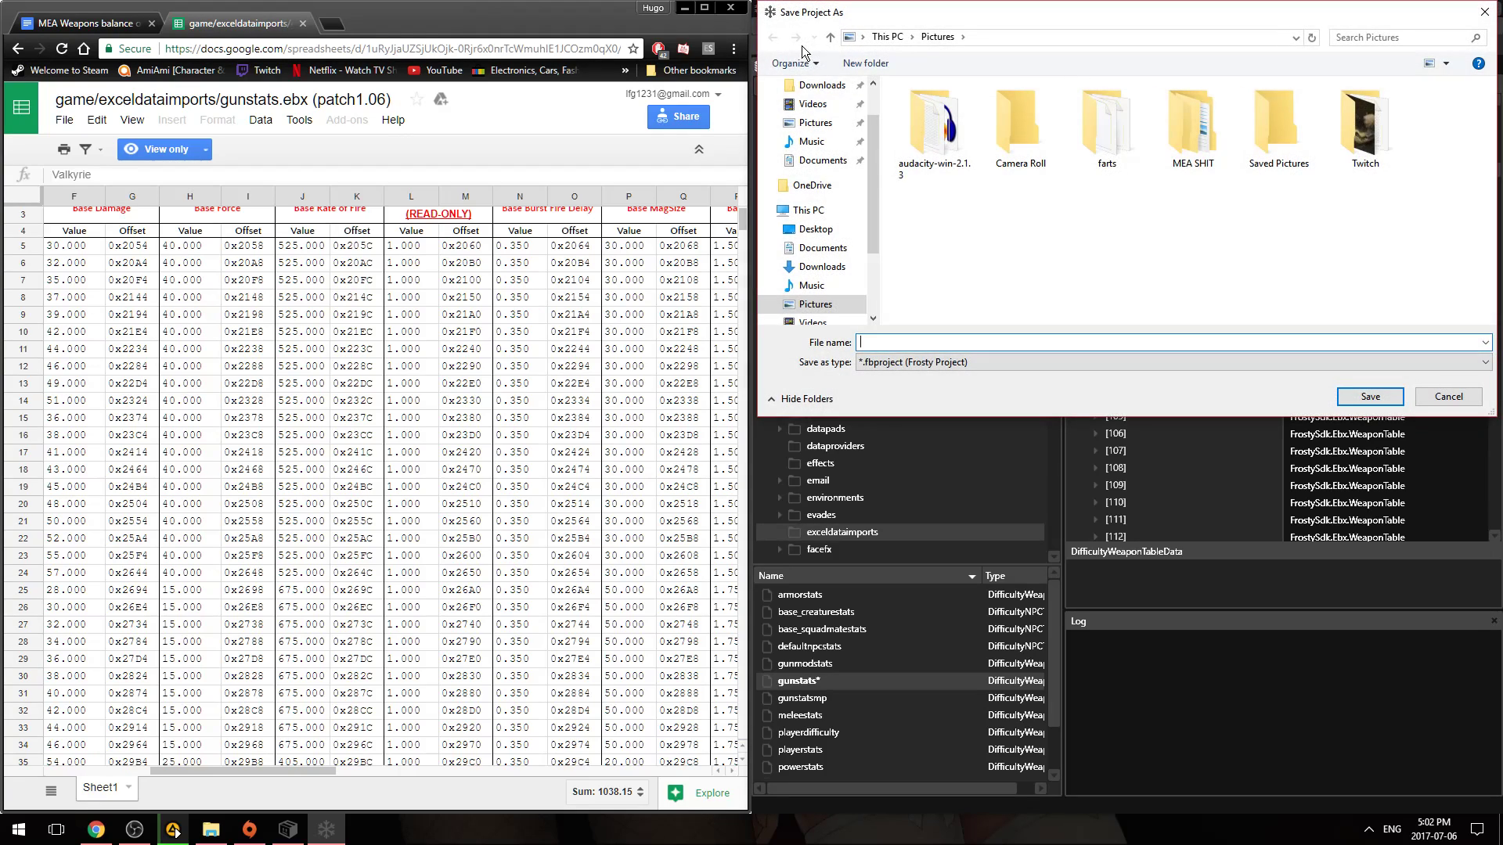
{"action": "type", "text": "Tew"}
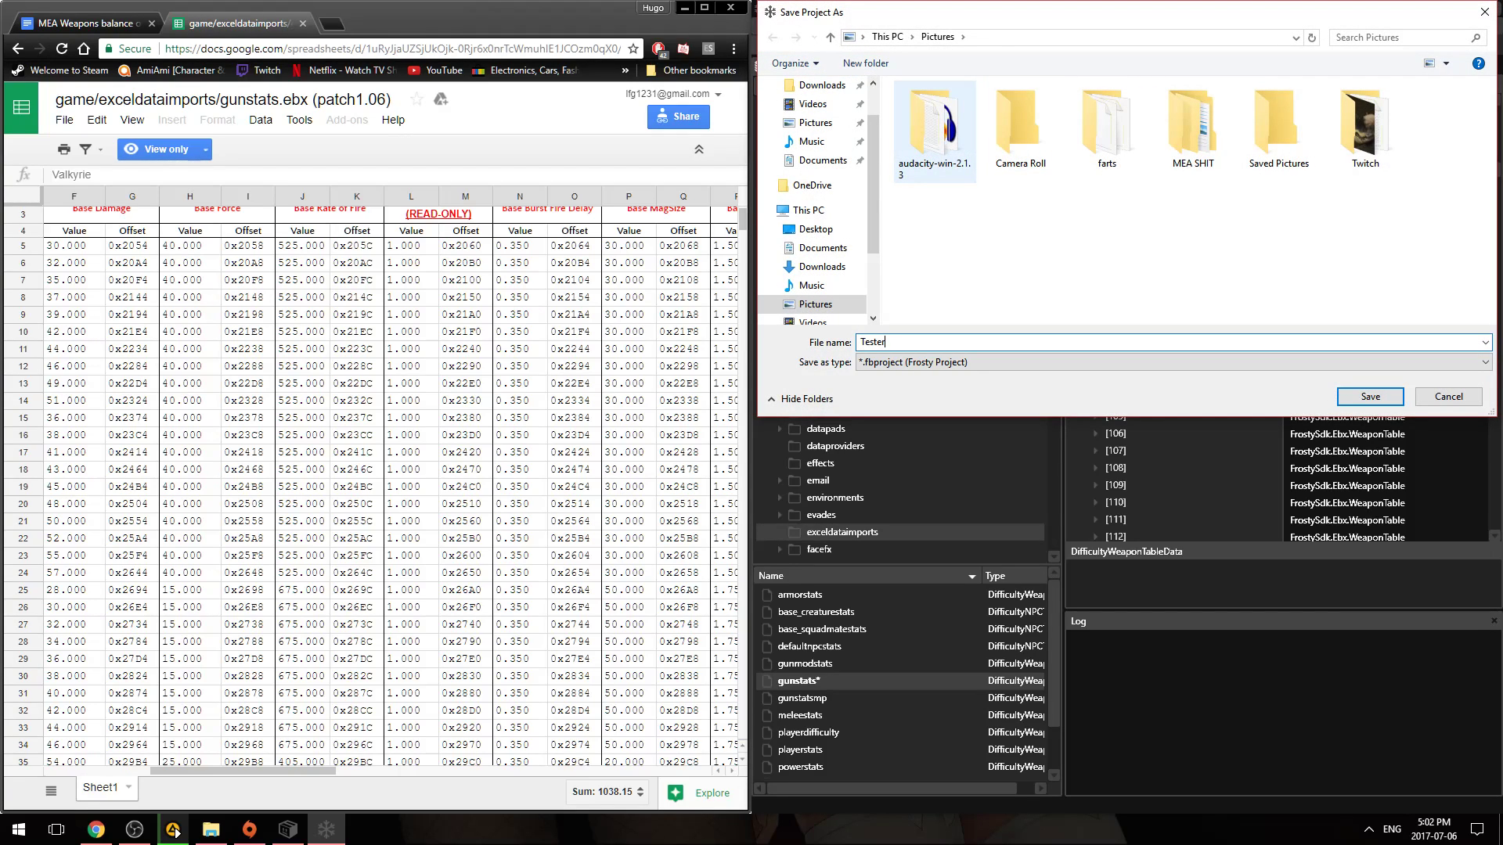
{"action": "left_click", "coordinate": [1367, 392]}
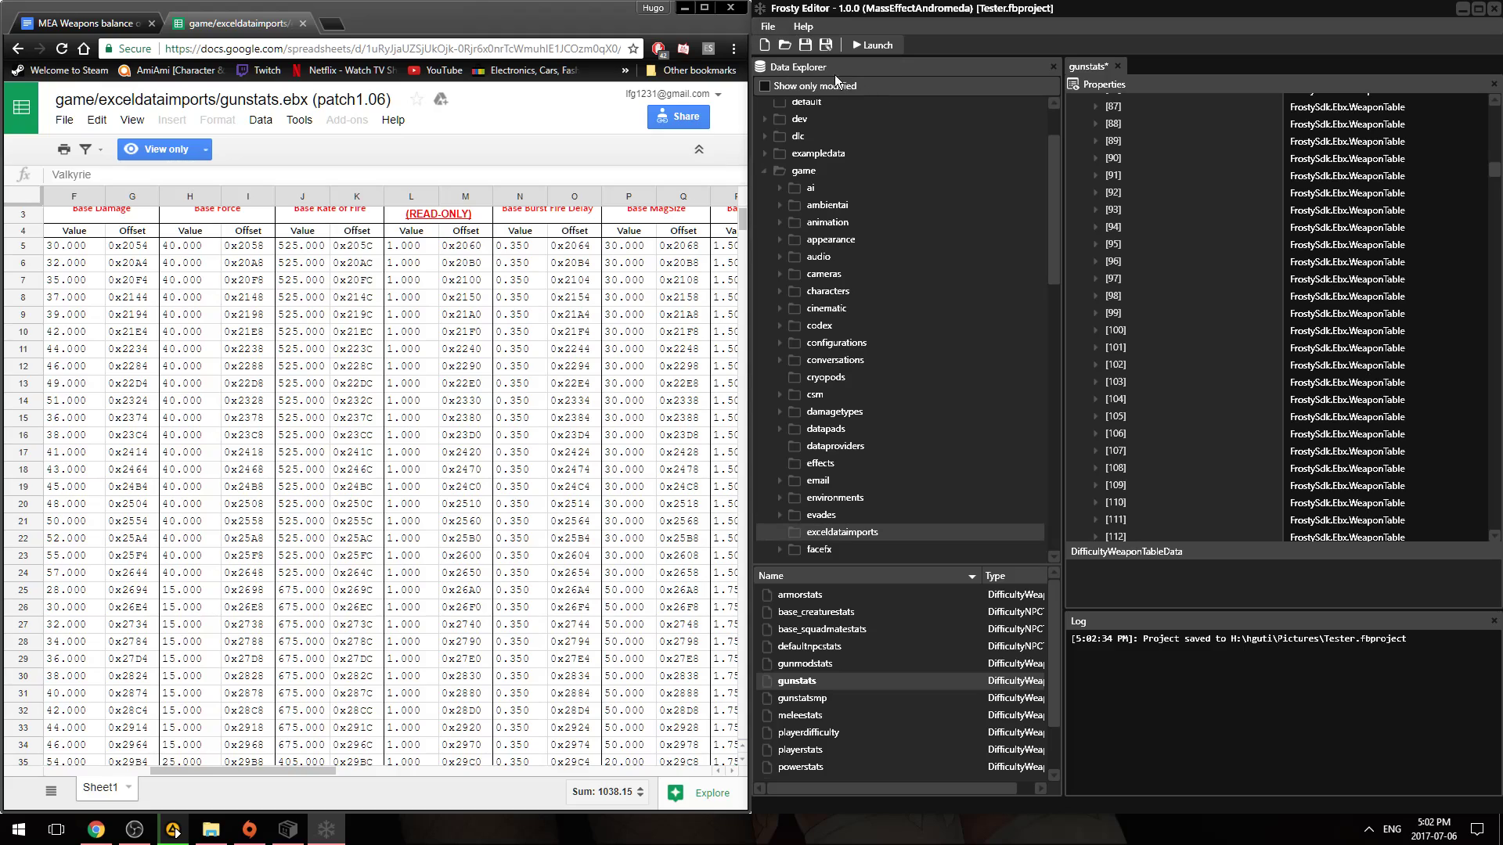
- Start exporting the project to a mod, entering the title "tester weapons" and the category guns in the export settings
{"action": "left_click", "coordinate": [768, 27]}
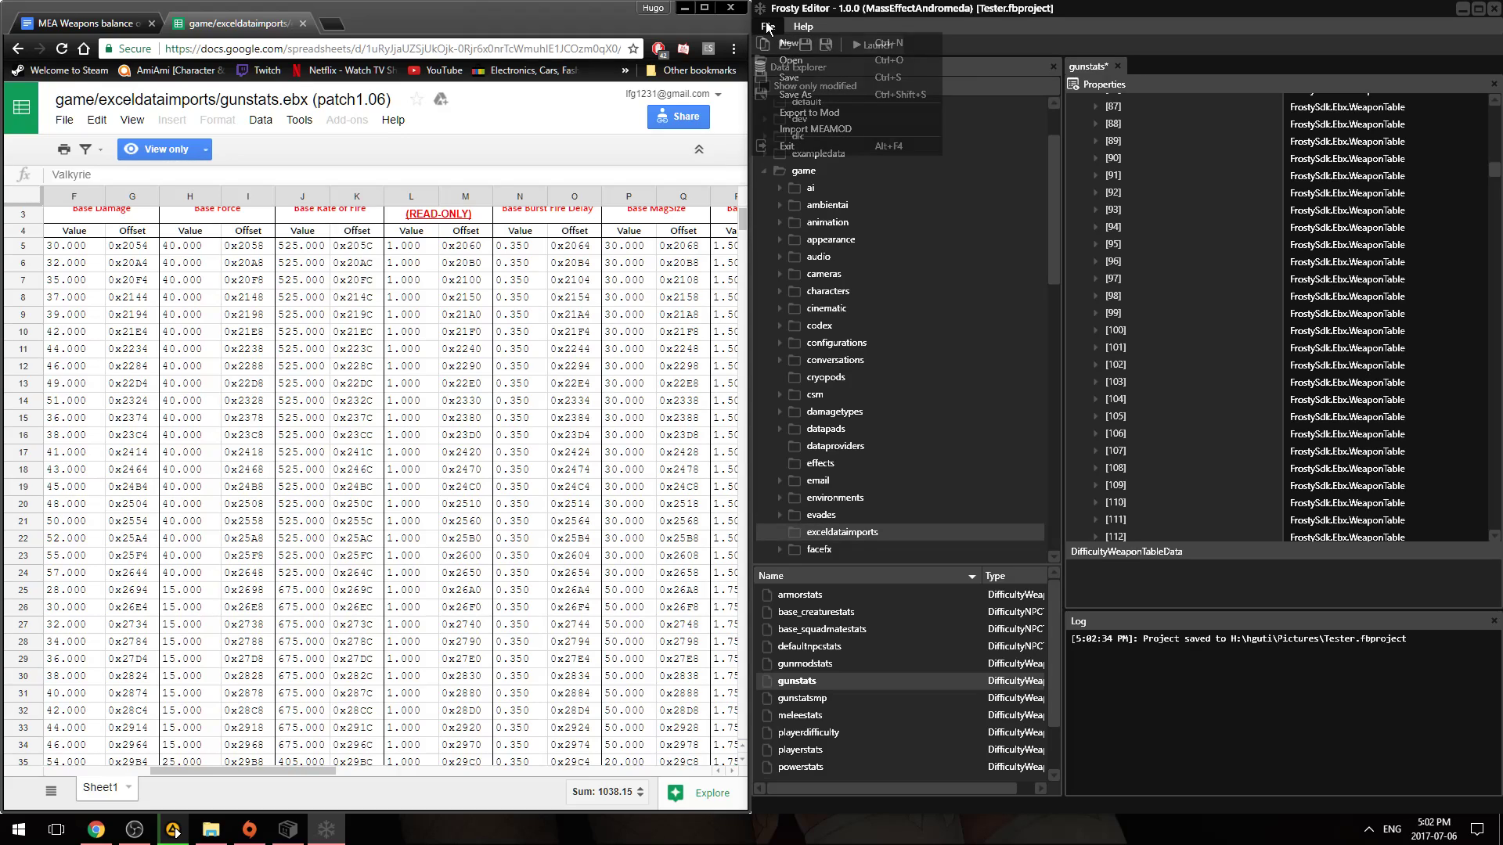
{"action": "left_click", "coordinate": [770, 27]}
{"action": "left_click", "coordinate": [771, 28]}
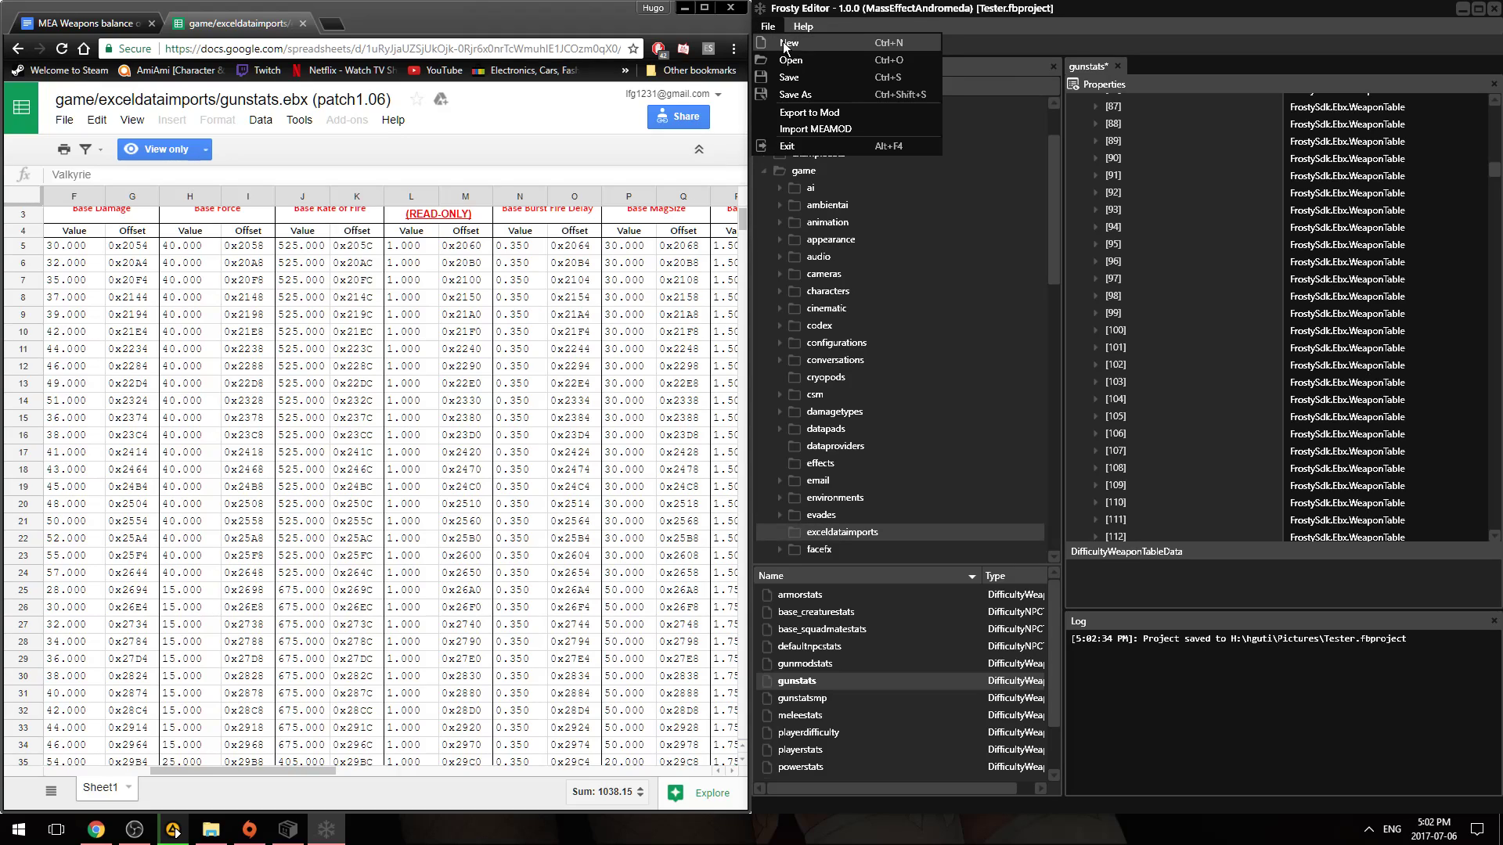
{"action": "left_click", "coordinate": [808, 114]}
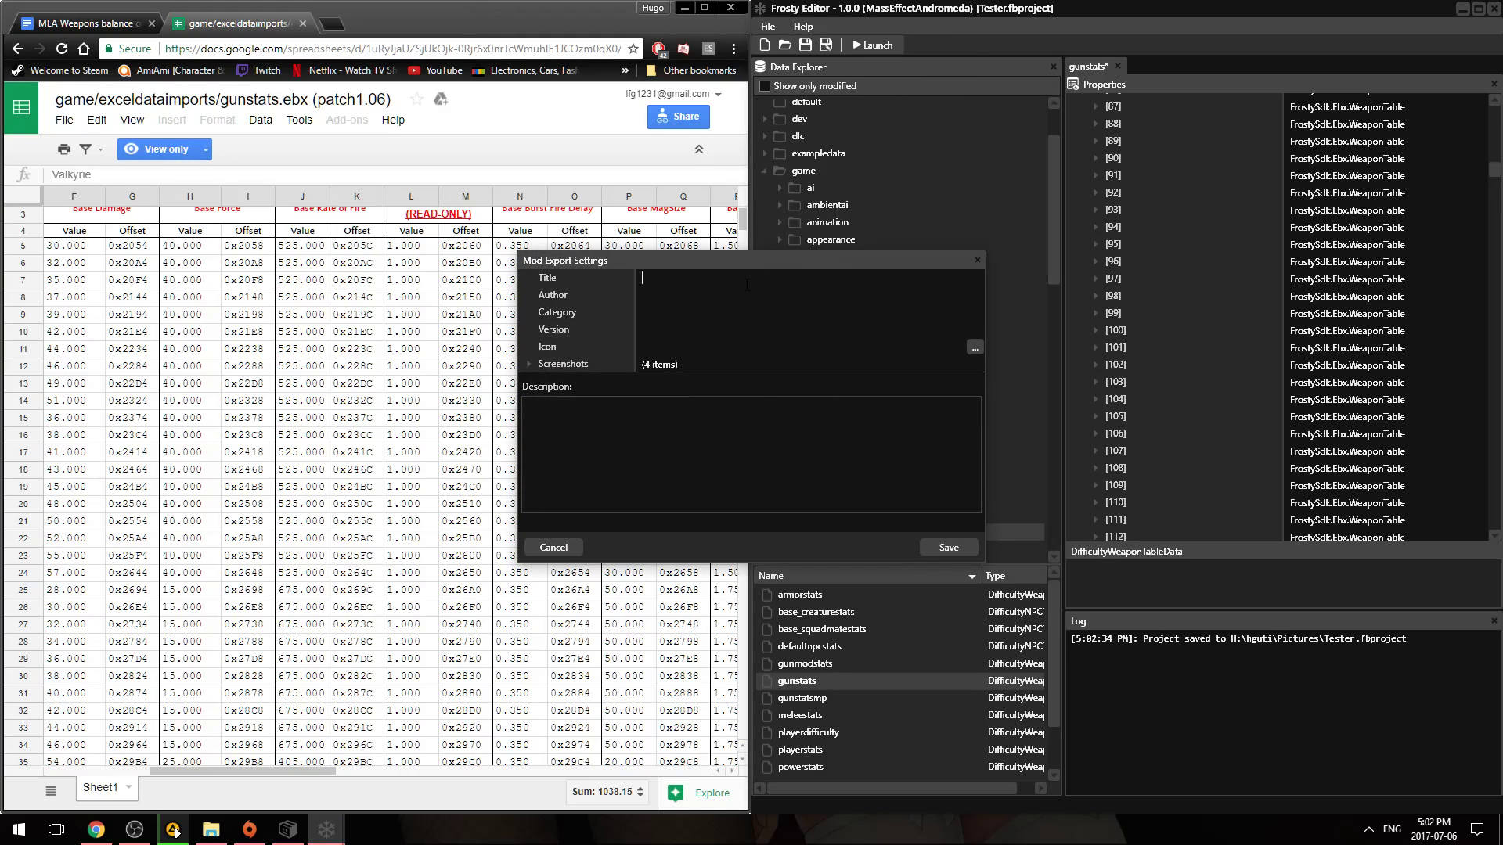
{"action": "type", "text": "G"}
{"action": "key", "text": "BackSpace"}
{"action": "type", "text": "tester weapons"}
{"action": "left_click", "coordinate": [644, 314]}
{"action": "type", "text": "guns43 te"}
- Confirm the export settings and save the mod in the Pictures folder as "Weapons test"
{"action": "left_click", "coordinate": [940, 545]}
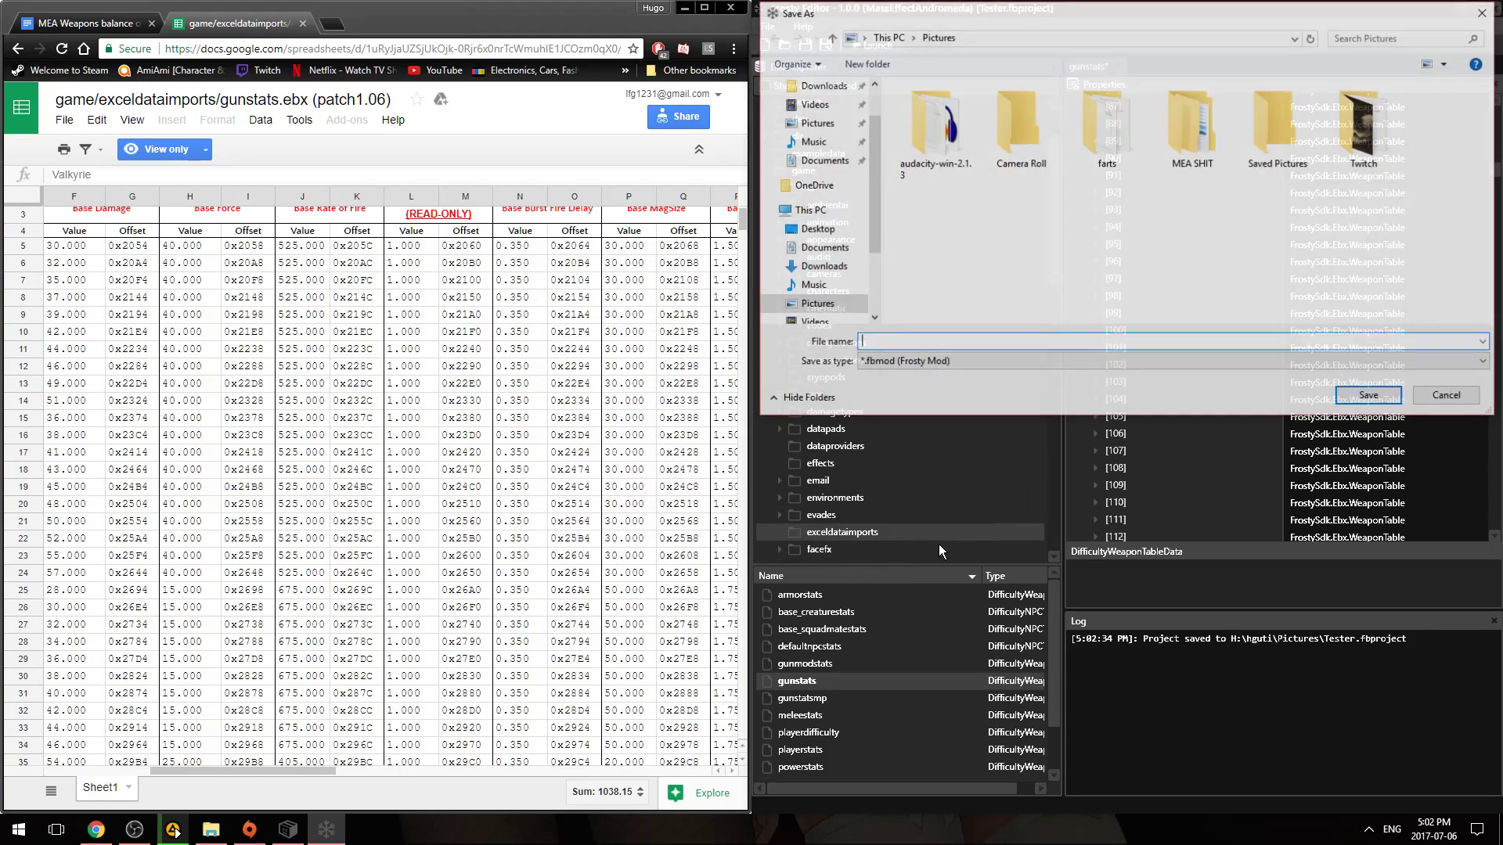
{"action": "type", "text": "Weapons test"}
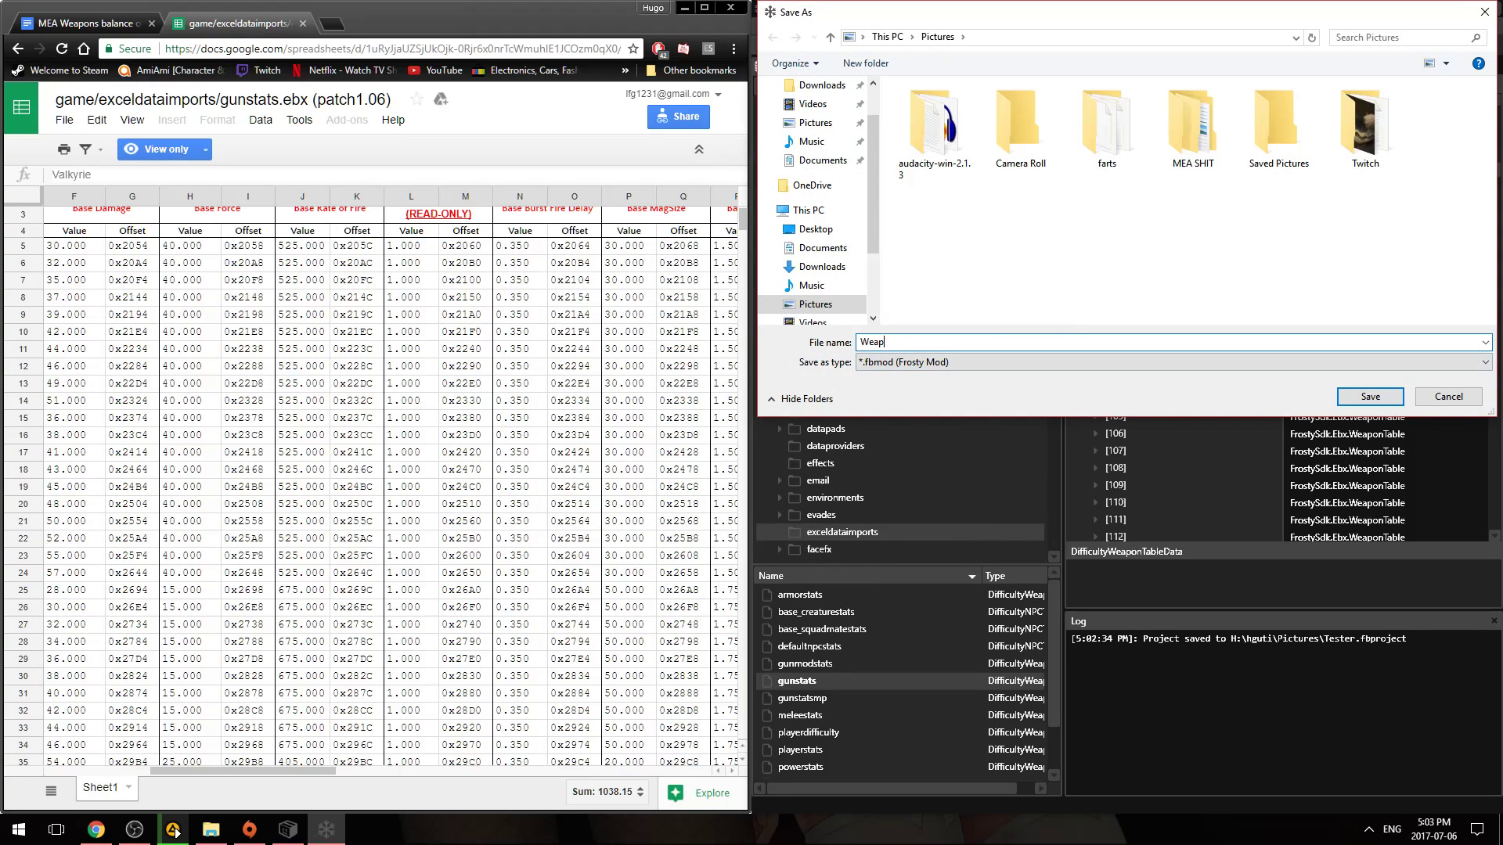
{"action": "key", "text": "Return"}
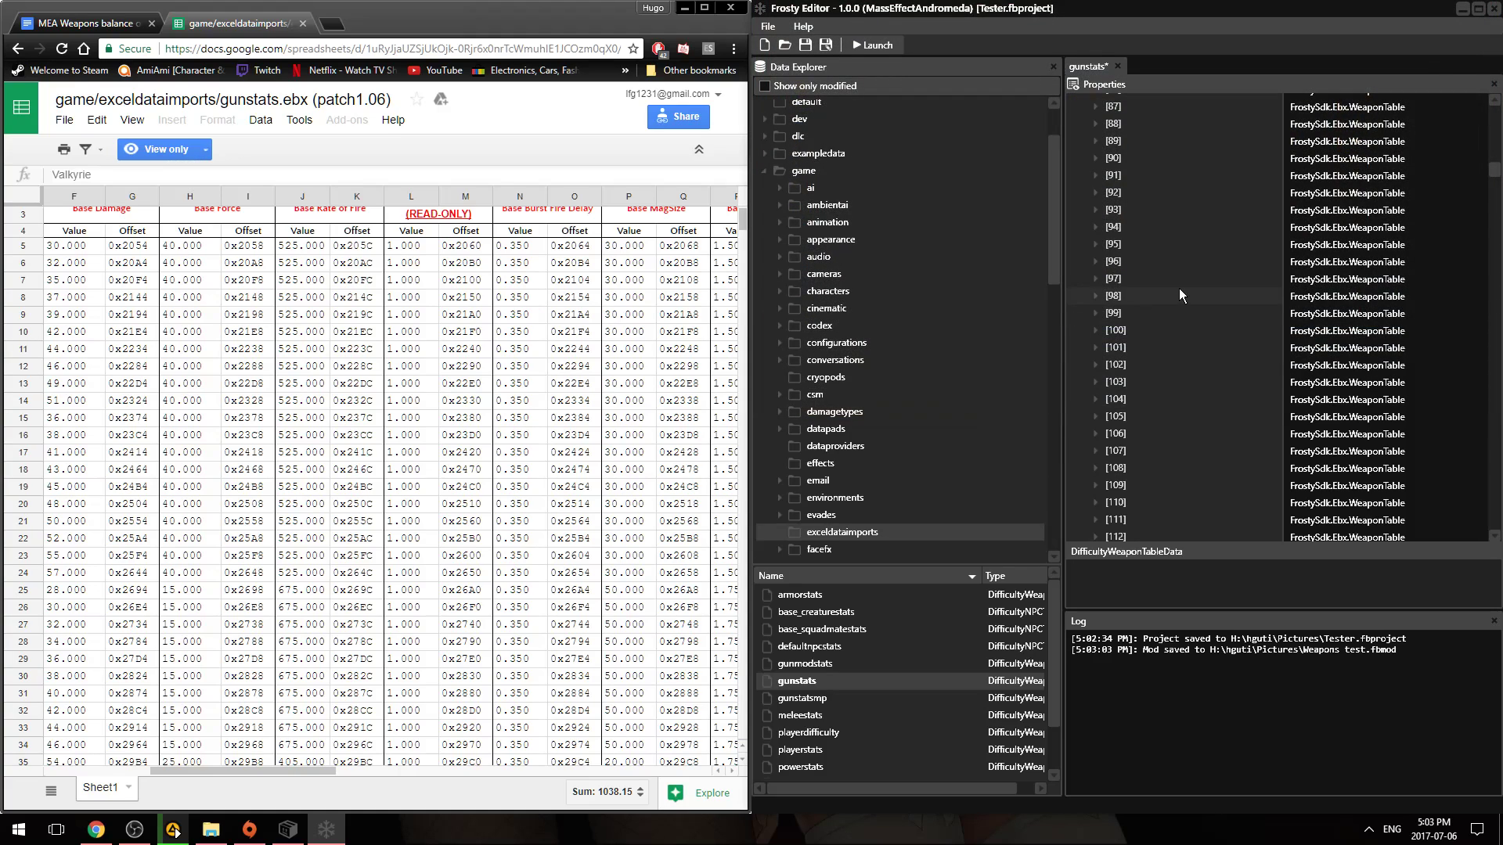
- Close Frosty Editor and open Frosty Mod Manager from the Frosty Mod Manager-224-1-0-1b folder inside FROSTY TOOLS
{"action": "right_click", "coordinate": [321, 832]}
{"action": "left_click", "coordinate": [329, 810]}
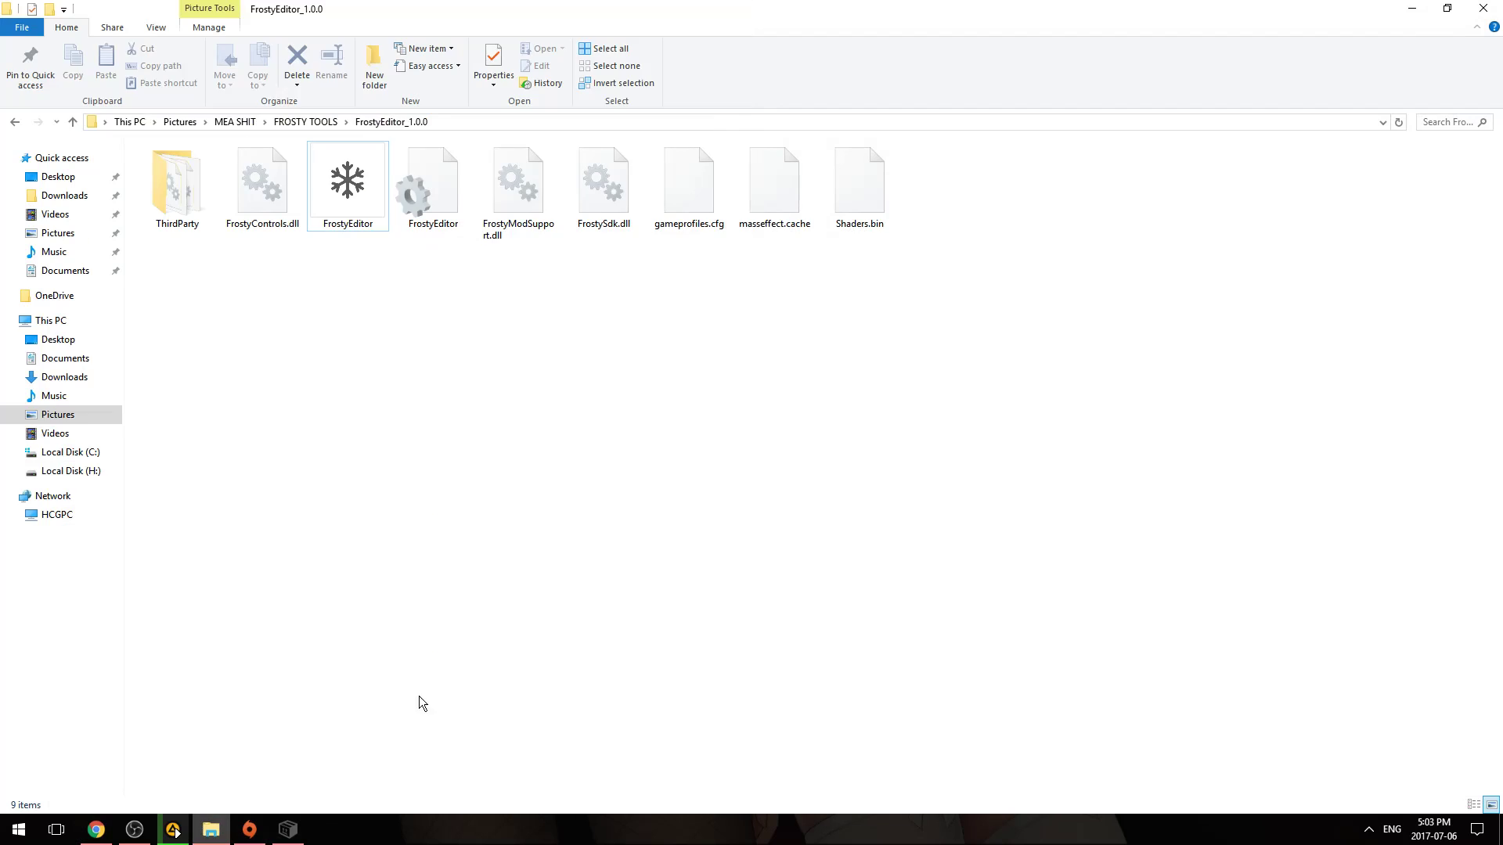
{"action": "left_click", "coordinate": [305, 121]}
{"action": "left_click", "coordinate": [283, 177]}
{"action": "double_click", "coordinate": [284, 174]}
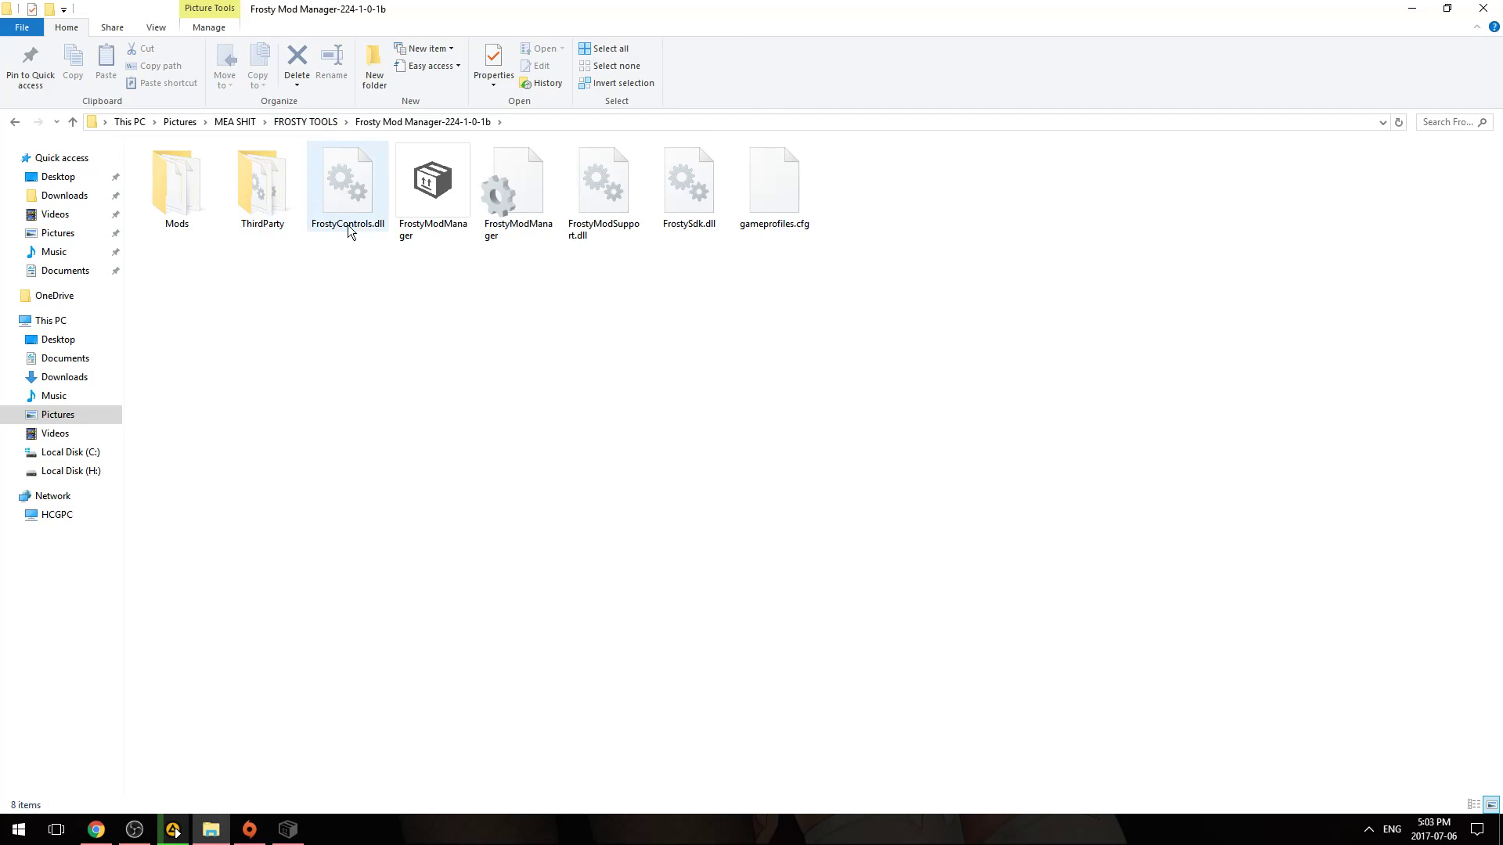
{"action": "double_click", "coordinate": [434, 186]}
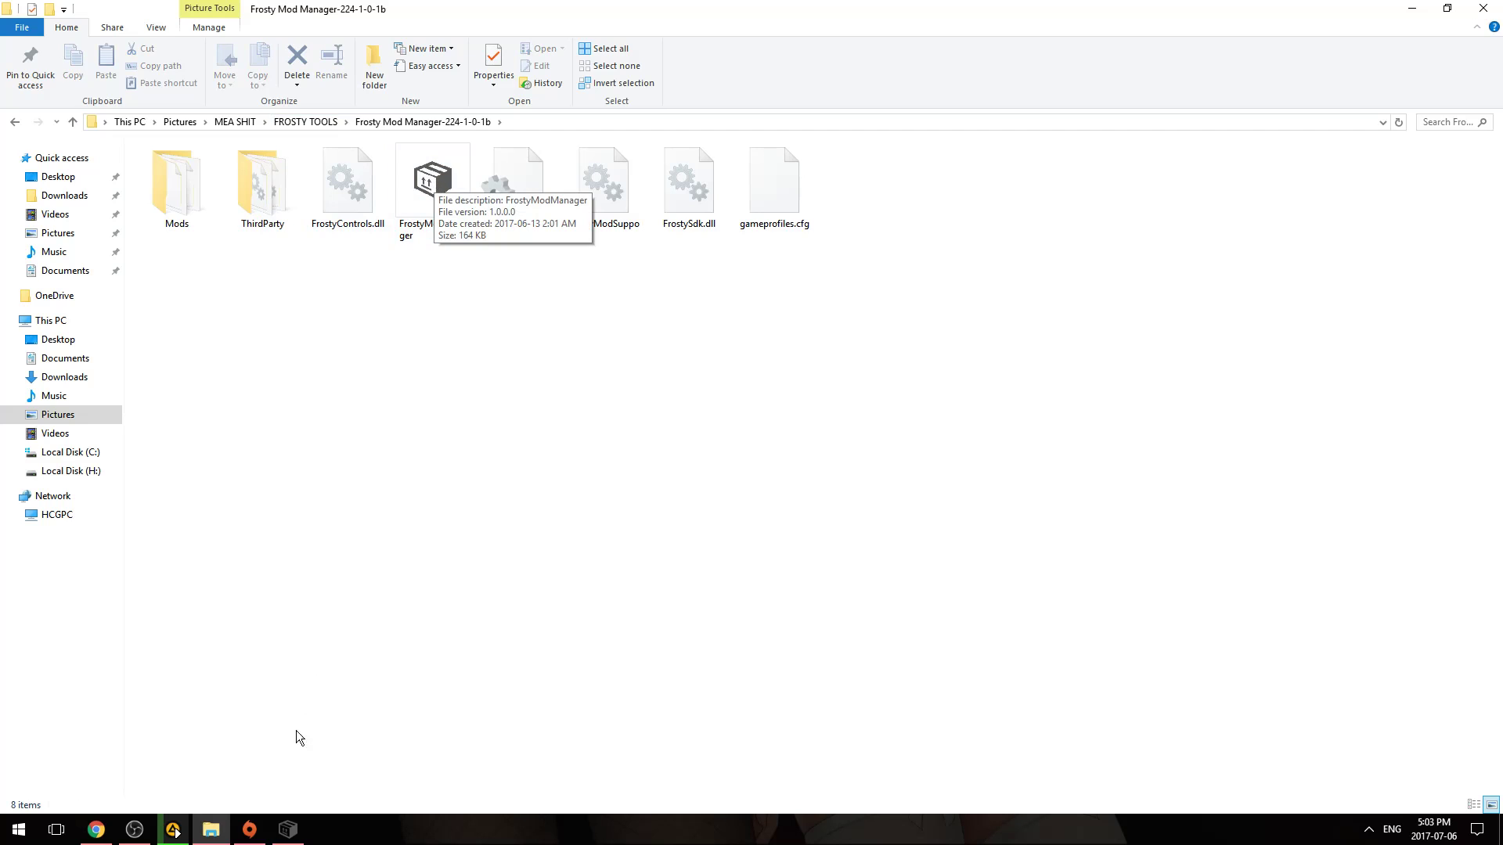
{"action": "left_click", "coordinate": [287, 830]}
- Look at the mod's description and remove the mod from the Default profile's applied mods
{"action": "left_click", "coordinate": [546, 188]}
{"action": "left_click", "coordinate": [481, 188]}
{"action": "left_click", "coordinate": [735, 208]}
{"action": "left_click", "coordinate": [520, 186]}
{"action": "left_click", "coordinate": [487, 188]}
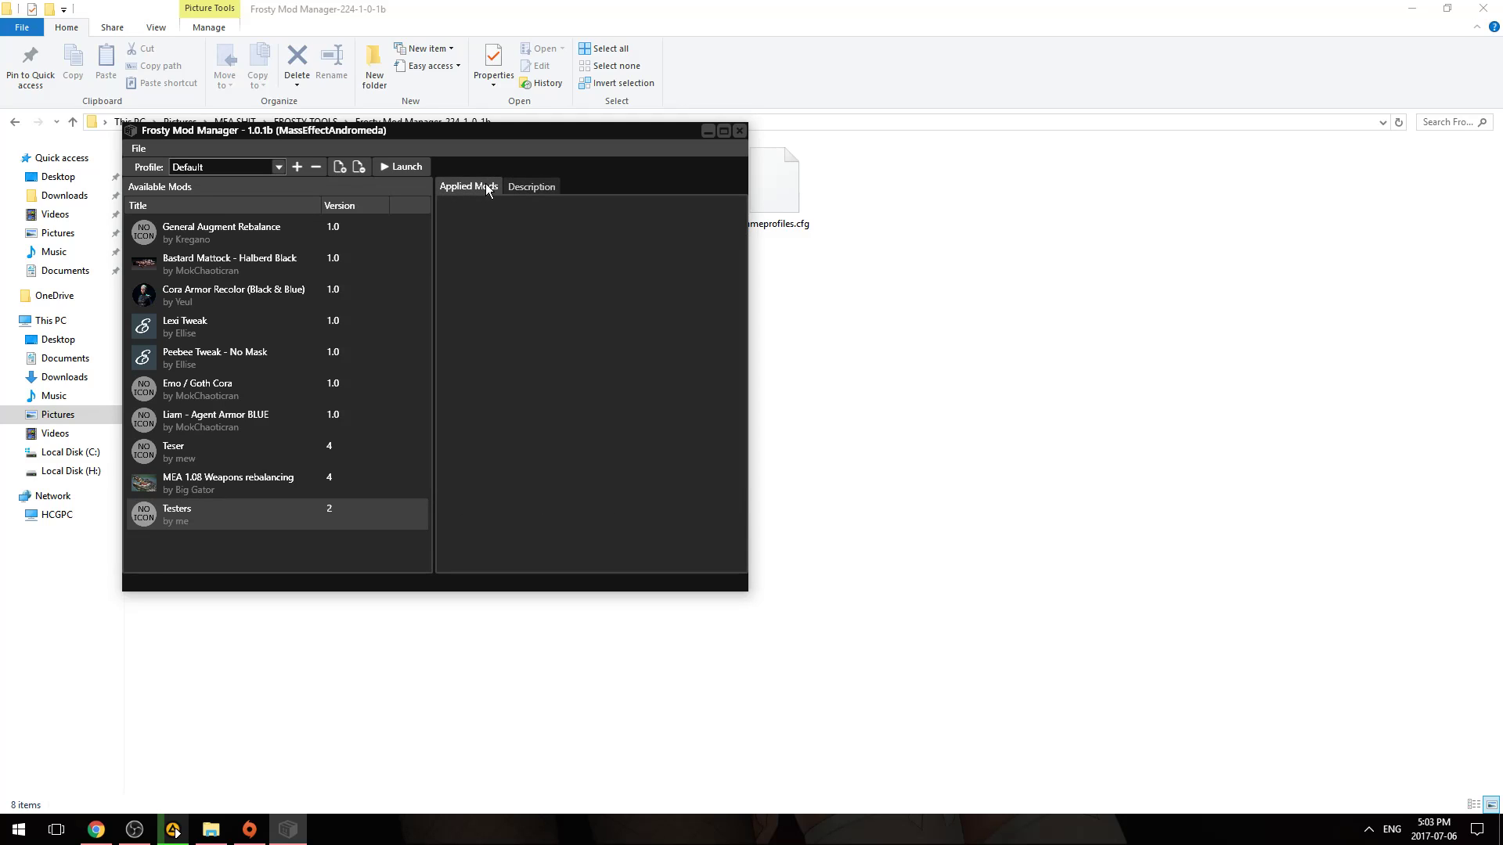
{"action": "left_click", "coordinate": [344, 166]}
{"action": "double_click", "coordinate": [413, 243]}
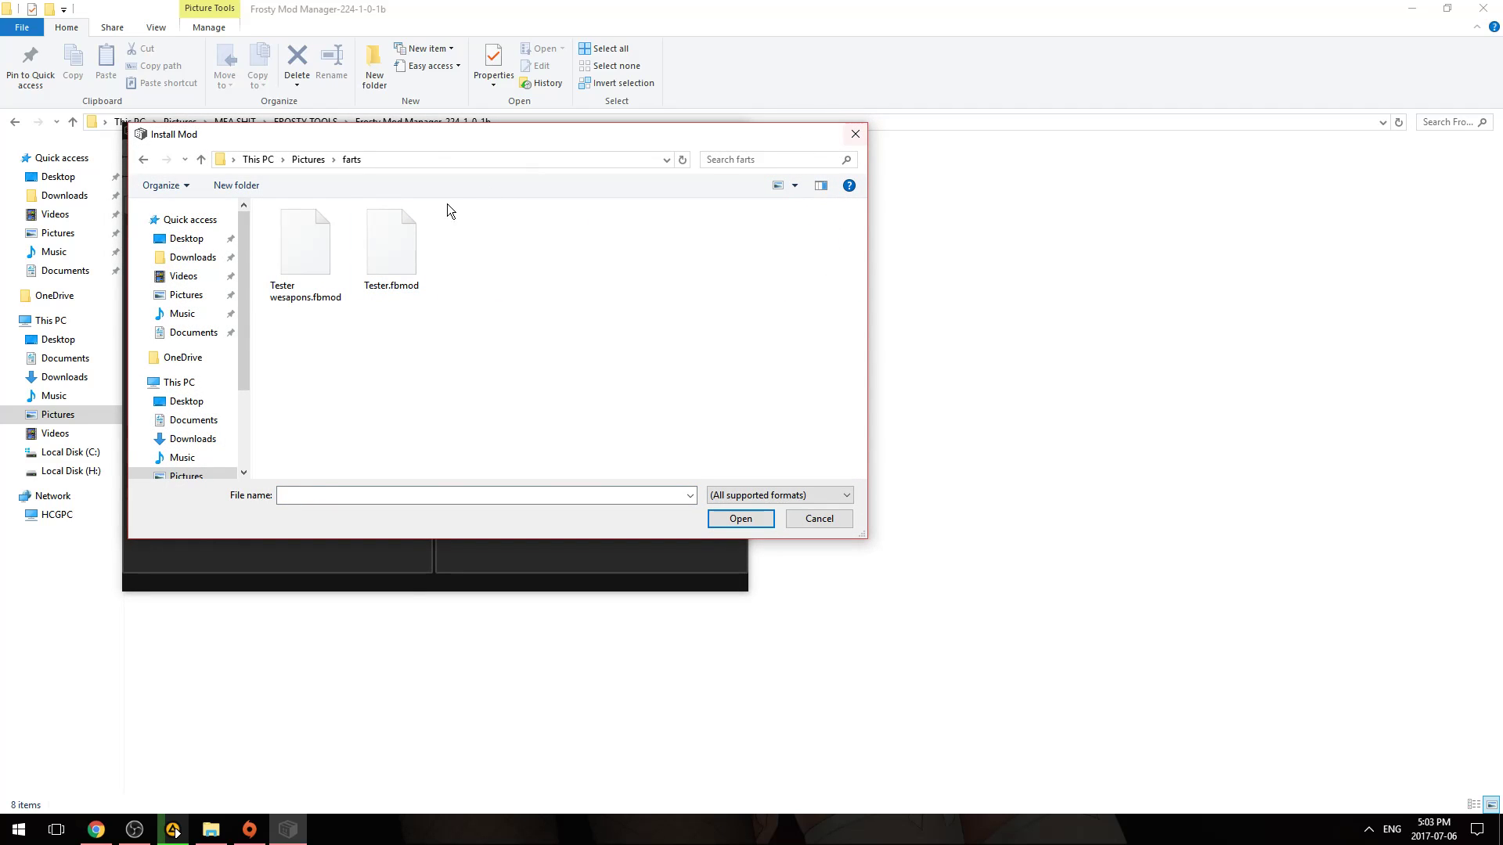
{"action": "left_click", "coordinate": [856, 139]}
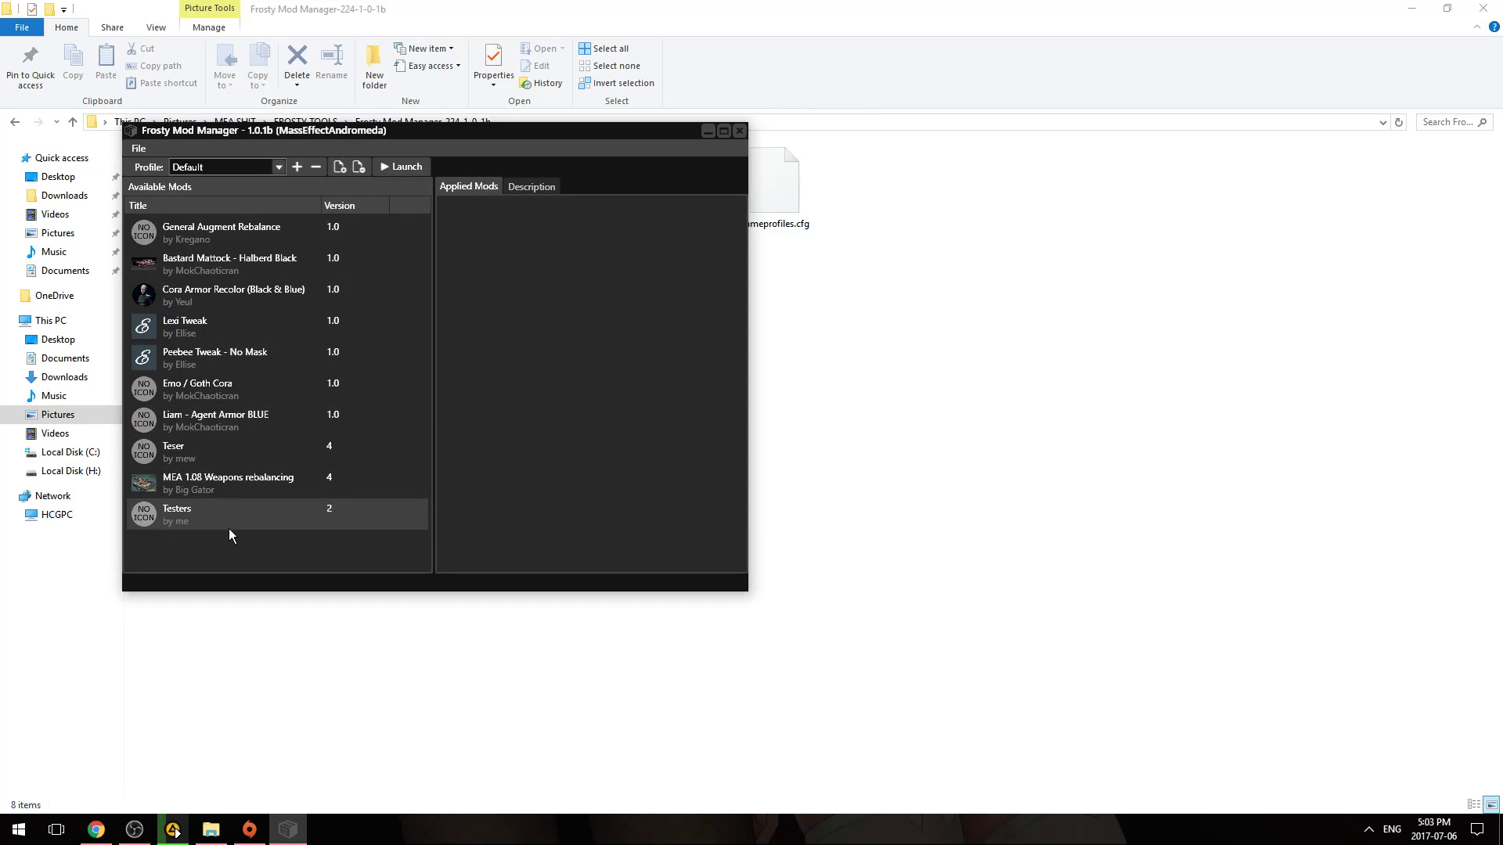
- Apply the Testers mod to the Default profile and view its description and the applied mods list
{"action": "double_click", "coordinate": [272, 509]}
{"action": "left_click", "coordinate": [520, 184]}
{"action": "left_click", "coordinate": [476, 186]}
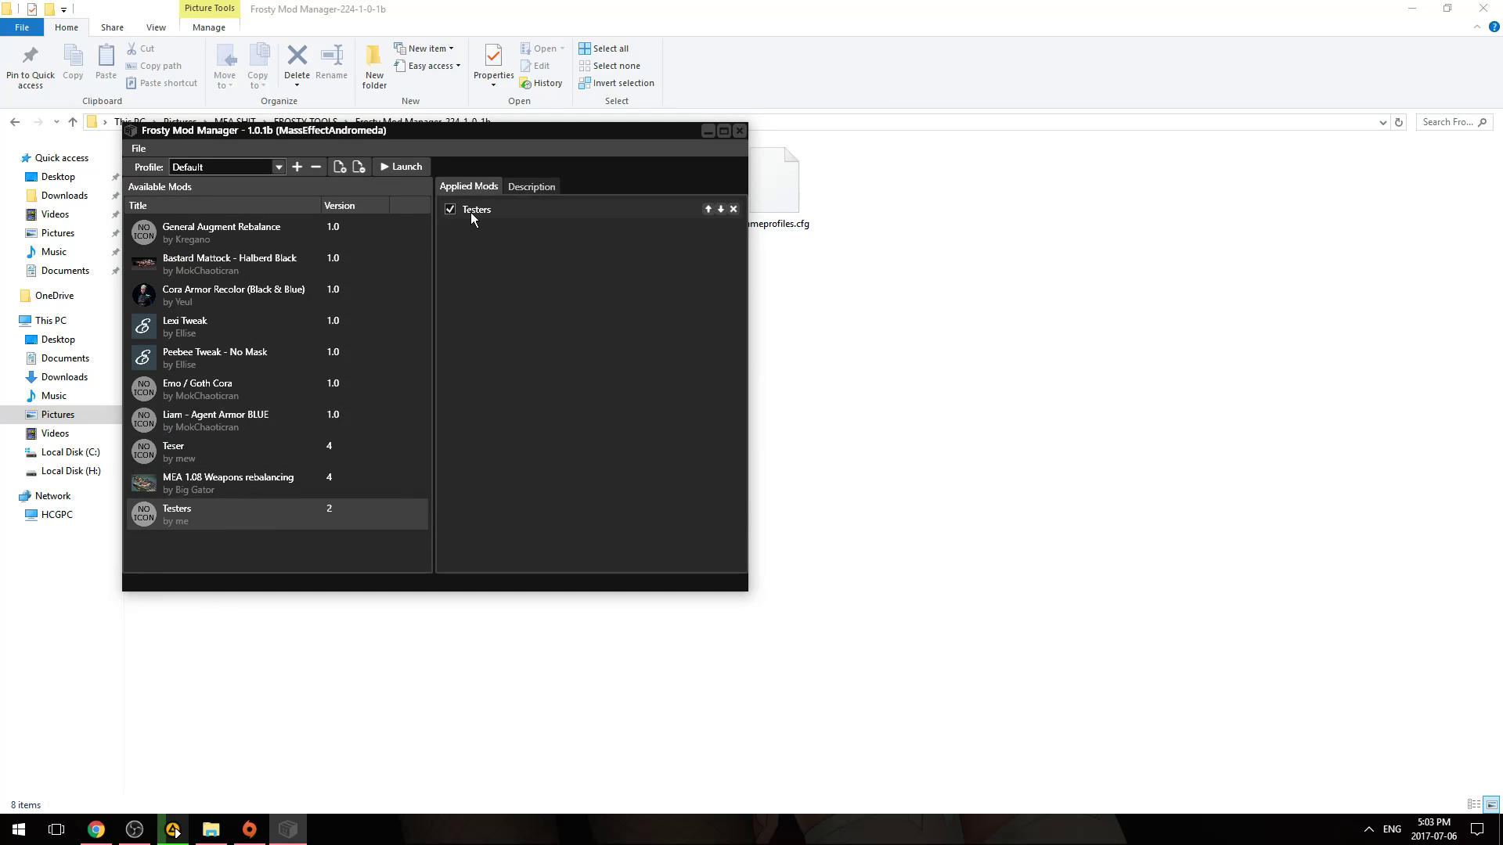